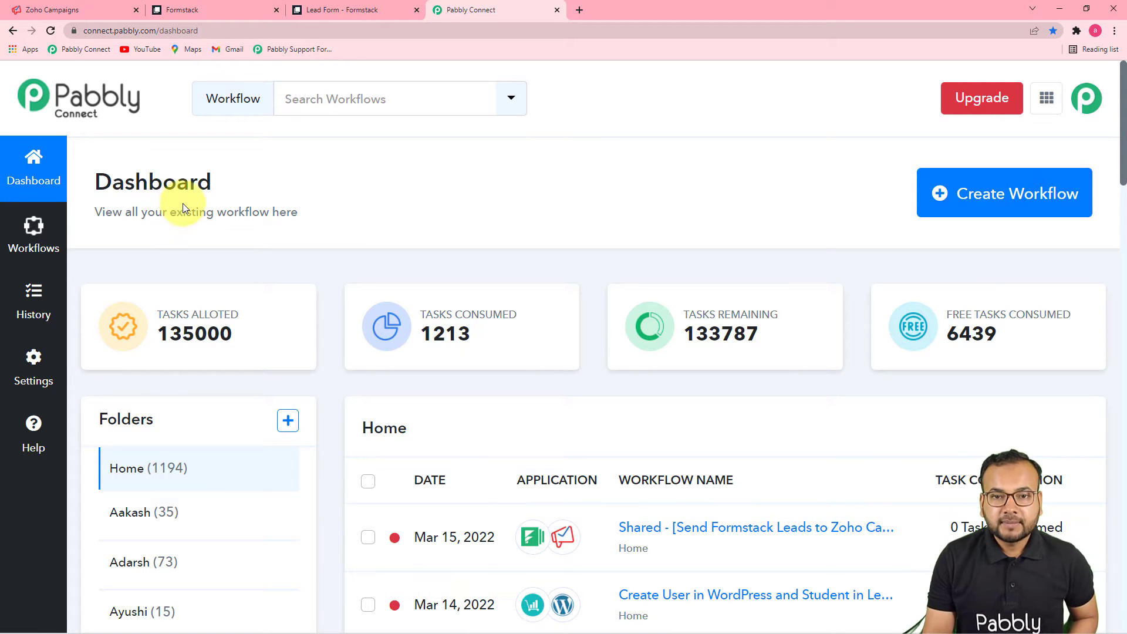
Step: Open the Create Workflow dialog from the Pabbly Connect dashboard
mouse_move(521, 305)
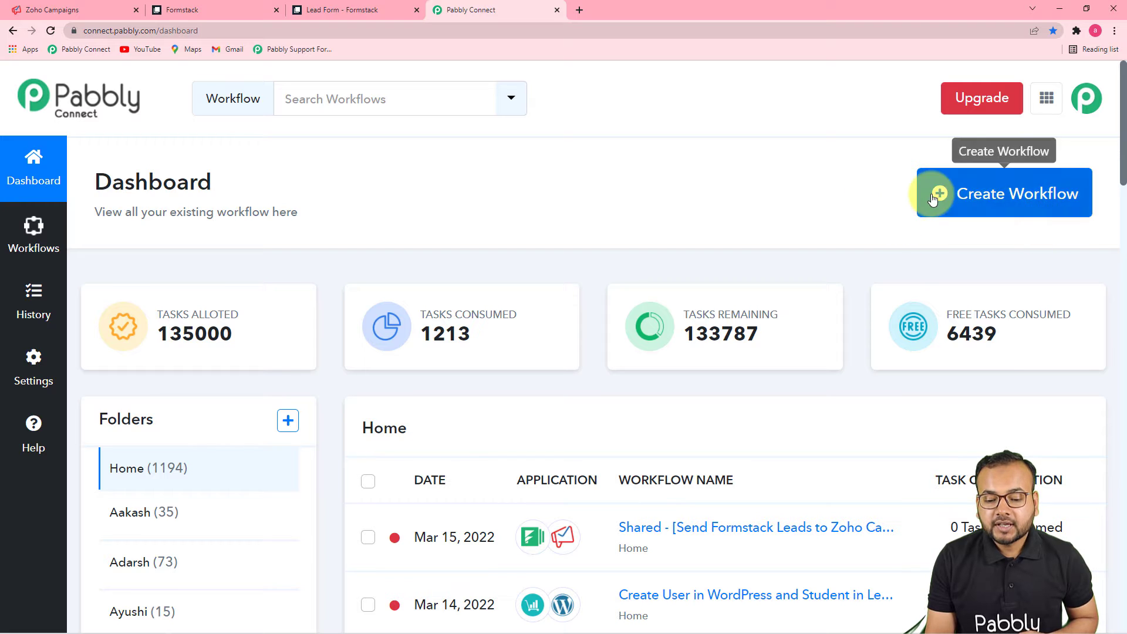
left_click(977, 203)
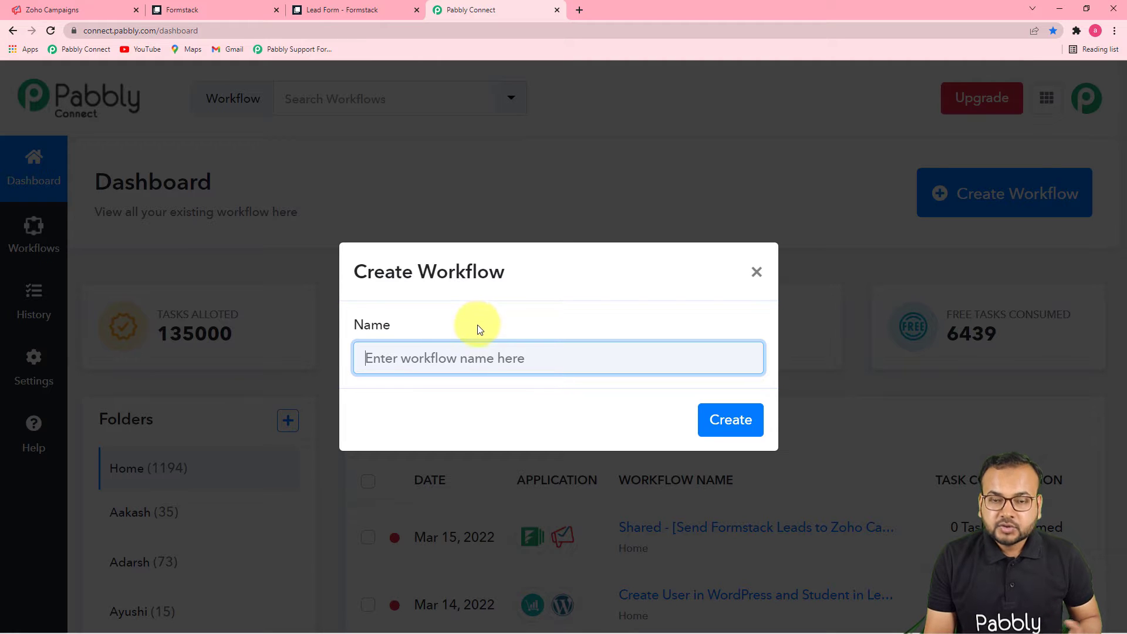
Step: Name the workflow 'Add Formstack Leads into Zoho Campaigns automatically' and create it
type("Add Formstack Leads into Zoho Campaigns automatically")
left_click(503, 406)
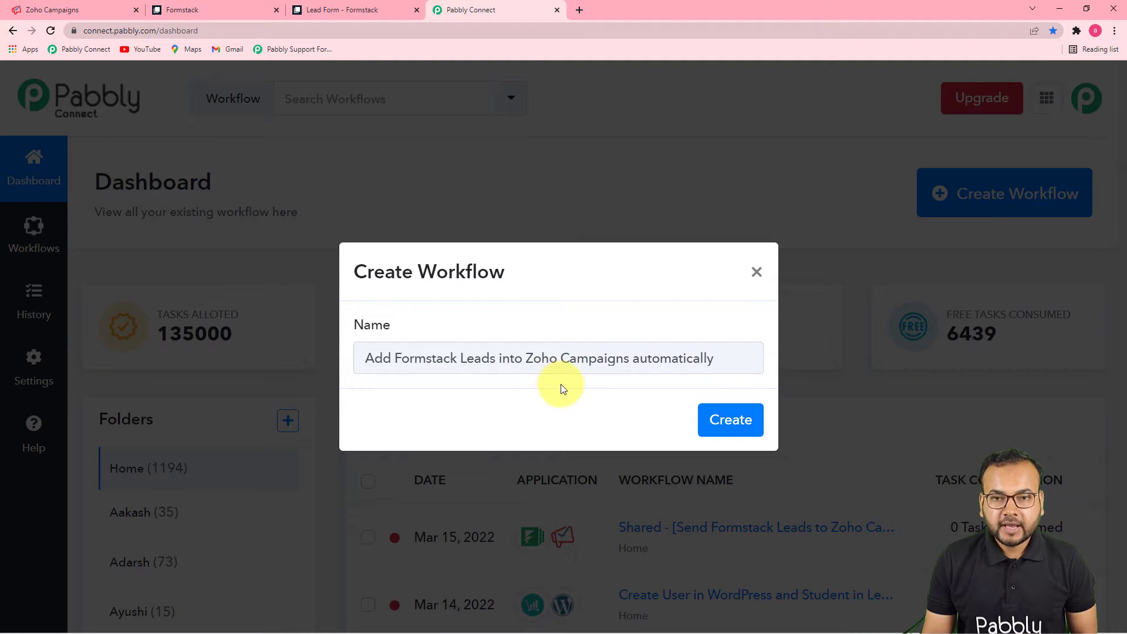
left_click(731, 422)
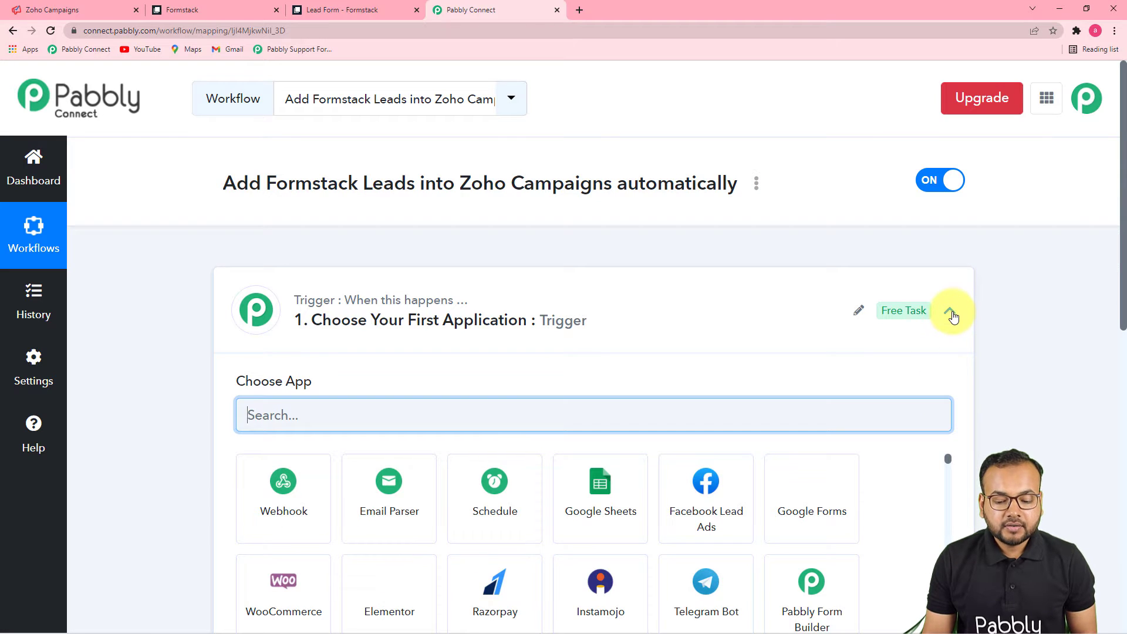
Step: Search the trigger app list for 'formst' and choose Formstack as the trigger app
left_click(949, 310)
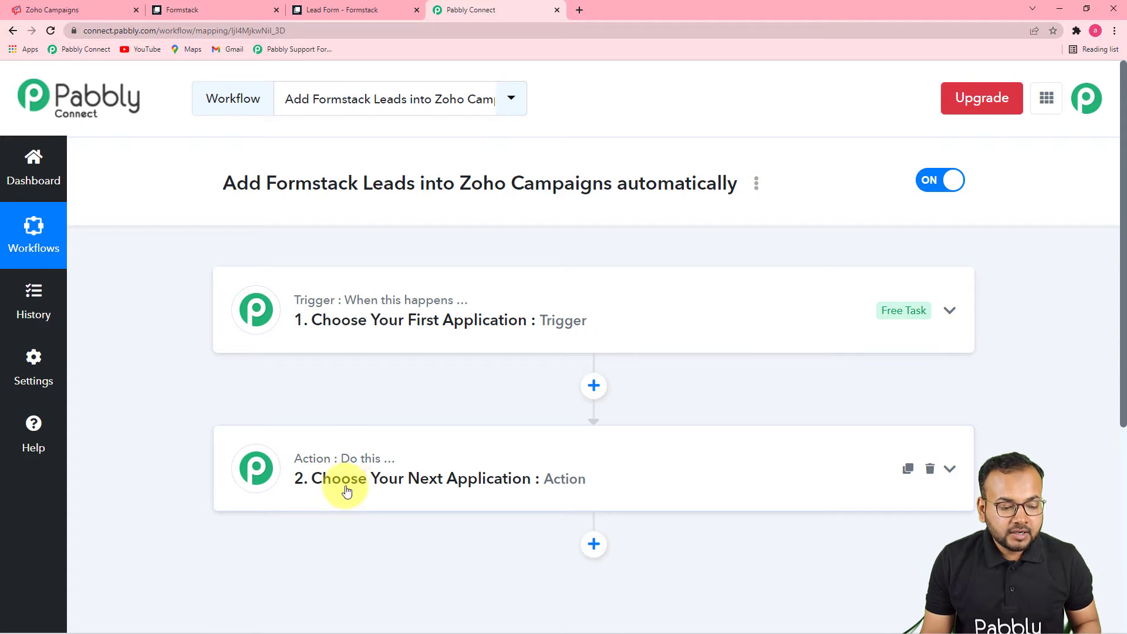
left_click(368, 344)
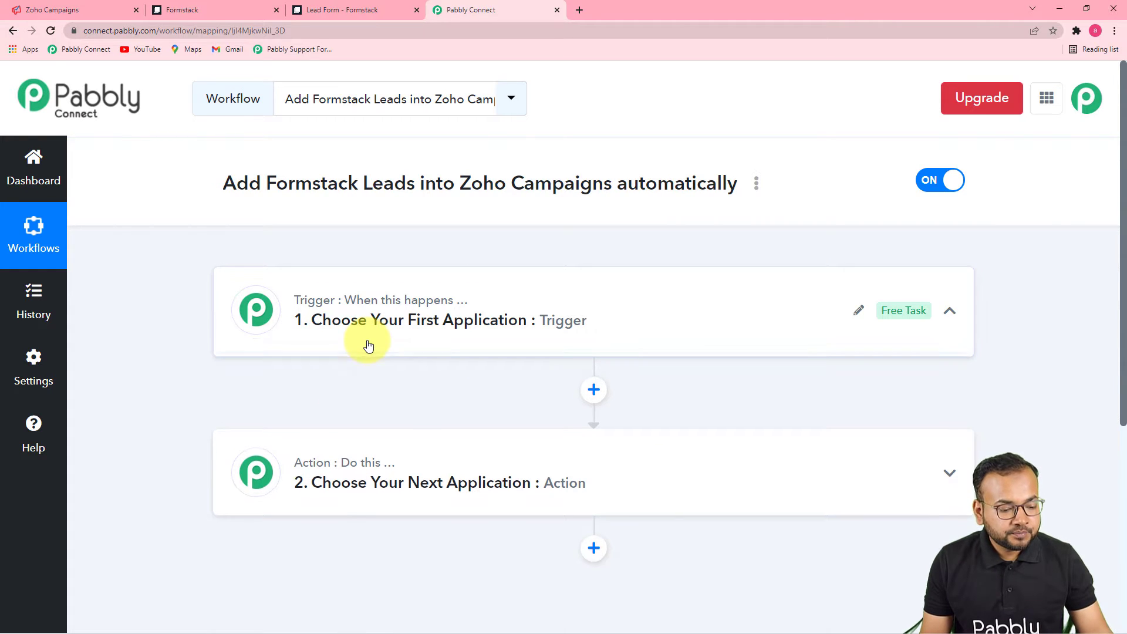
scroll(247, 252, "up", 3)
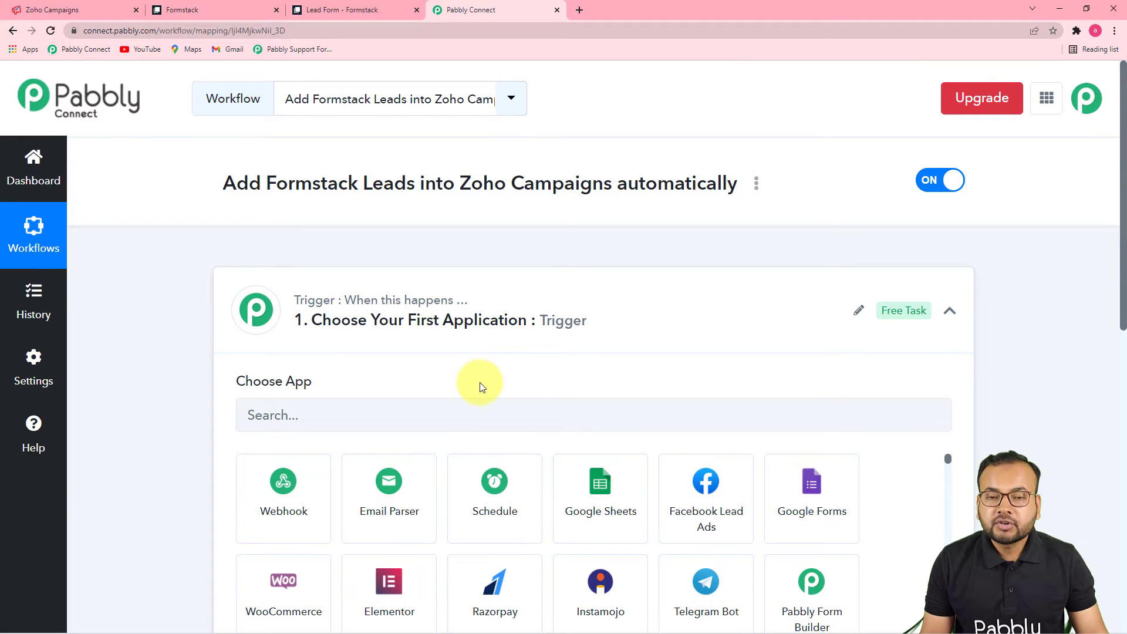
scroll(480, 385, "down", 1)
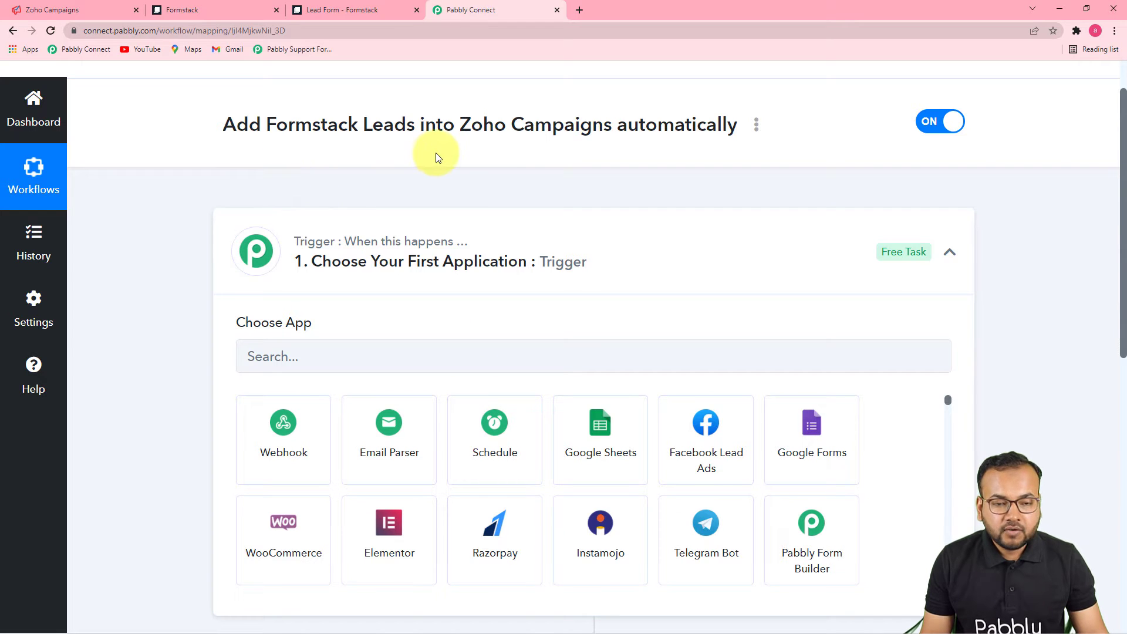
scroll(362, 349, "down", 1)
left_click(365, 297)
type("form")
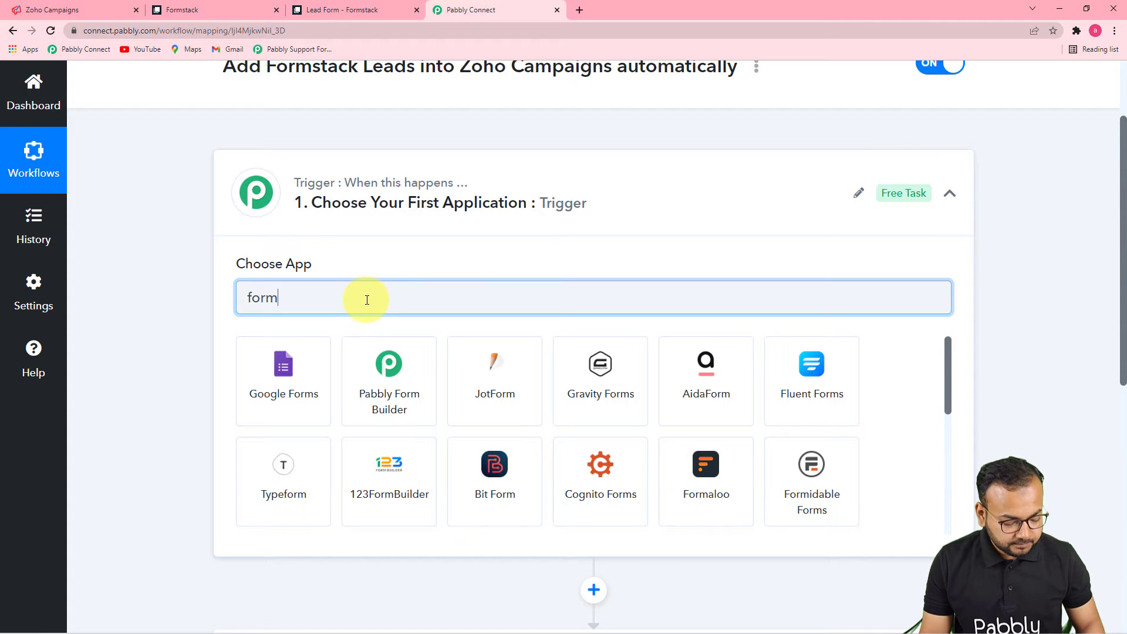
type("st")
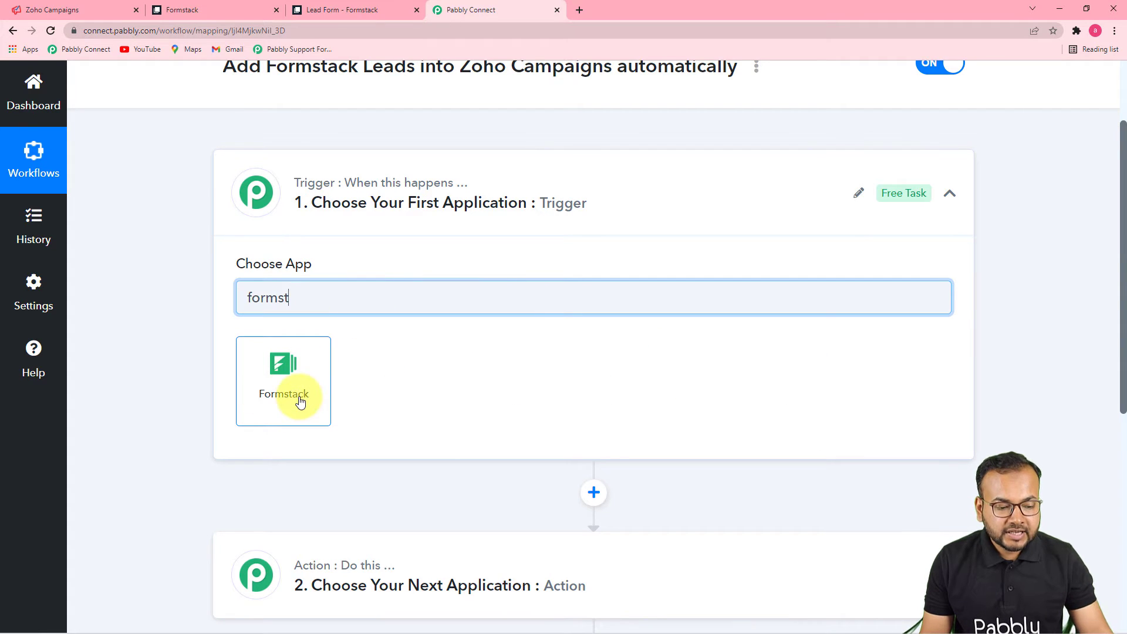
left_click(299, 401)
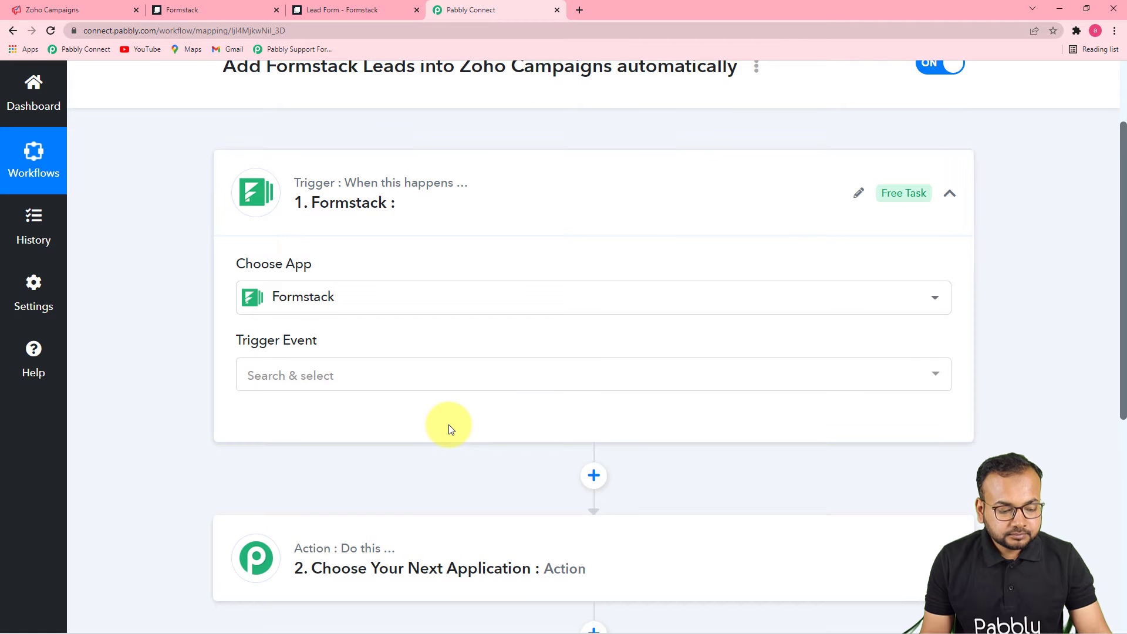
Step: Set the Formstack trigger event to New Form Submission
scroll(449, 425, "down", 1)
left_click(361, 323)
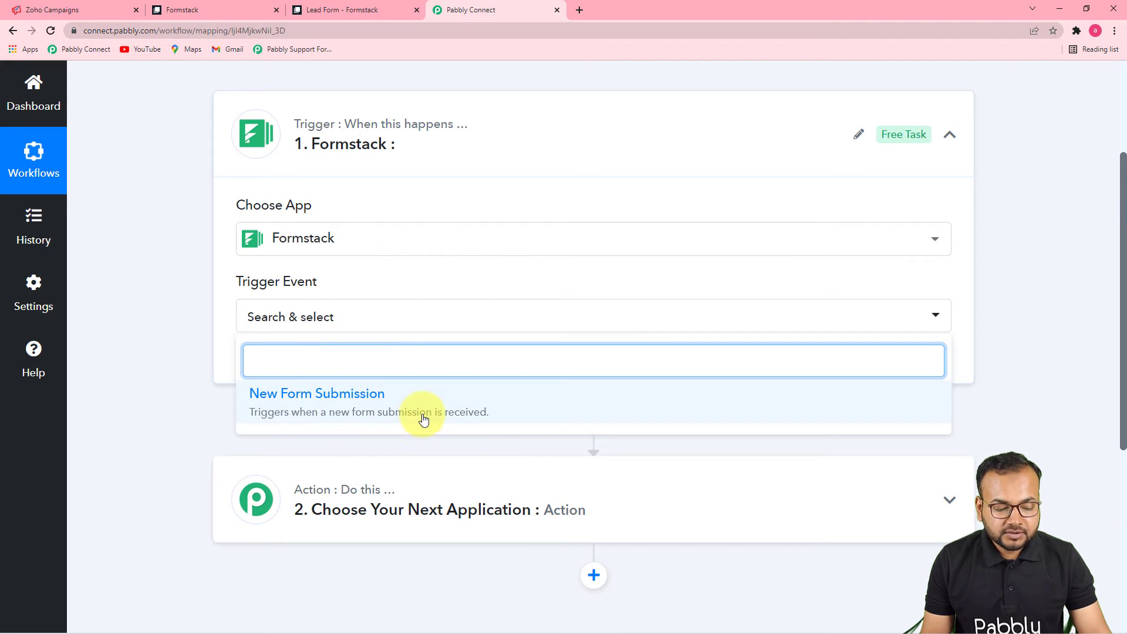
left_click(366, 417)
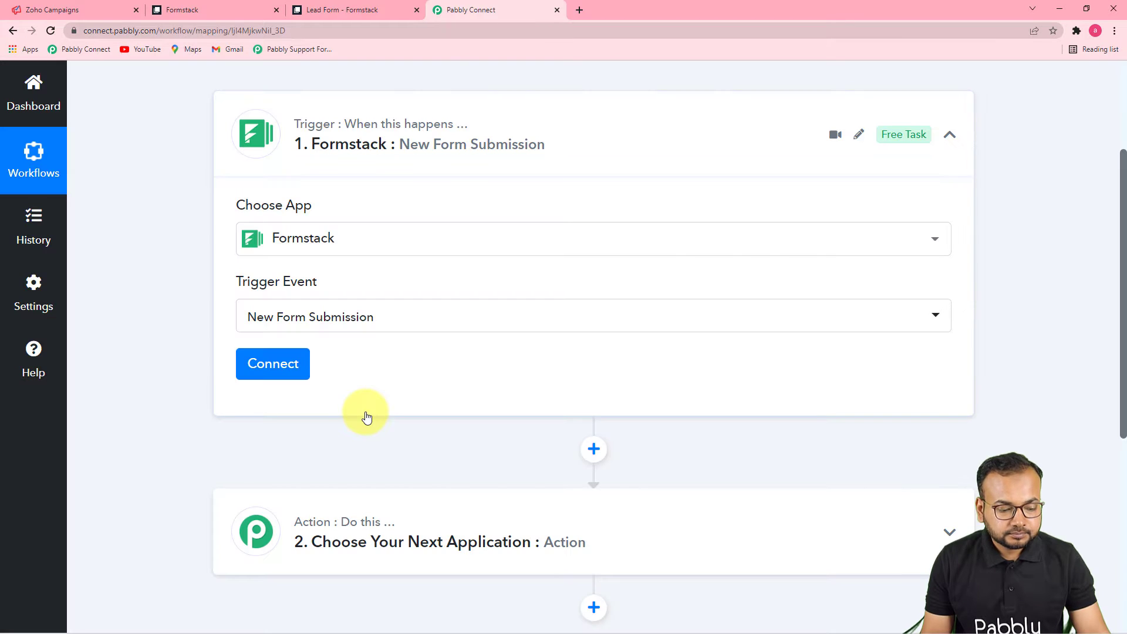
Step: Add a new Formstack connection and authorize Pabbly Connect's access in the popup
left_click(275, 375)
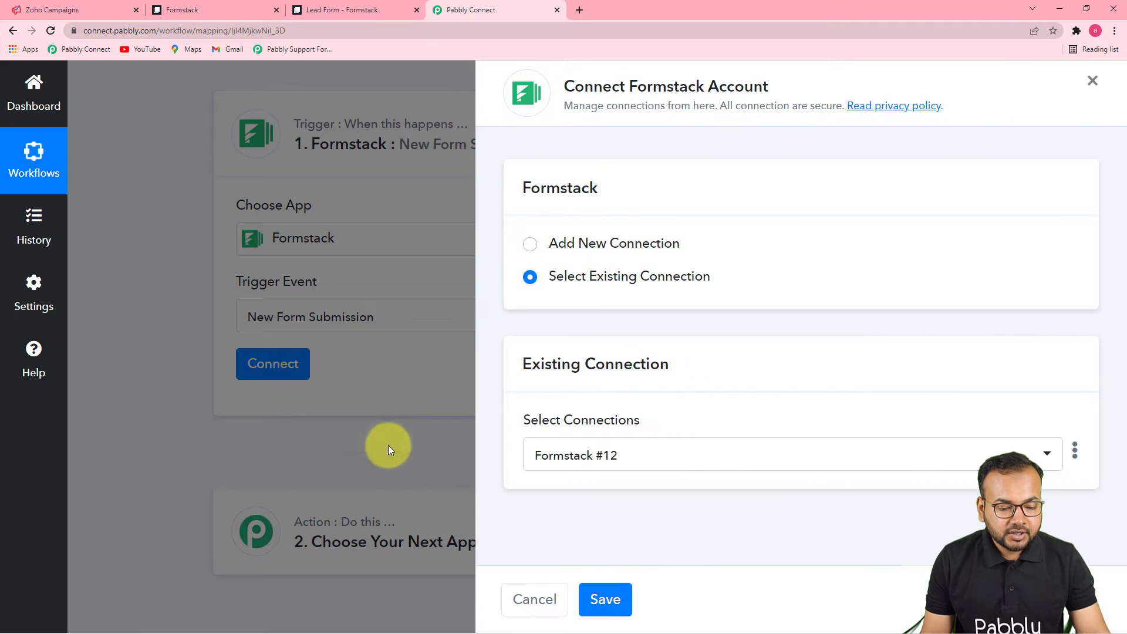
left_click(530, 245)
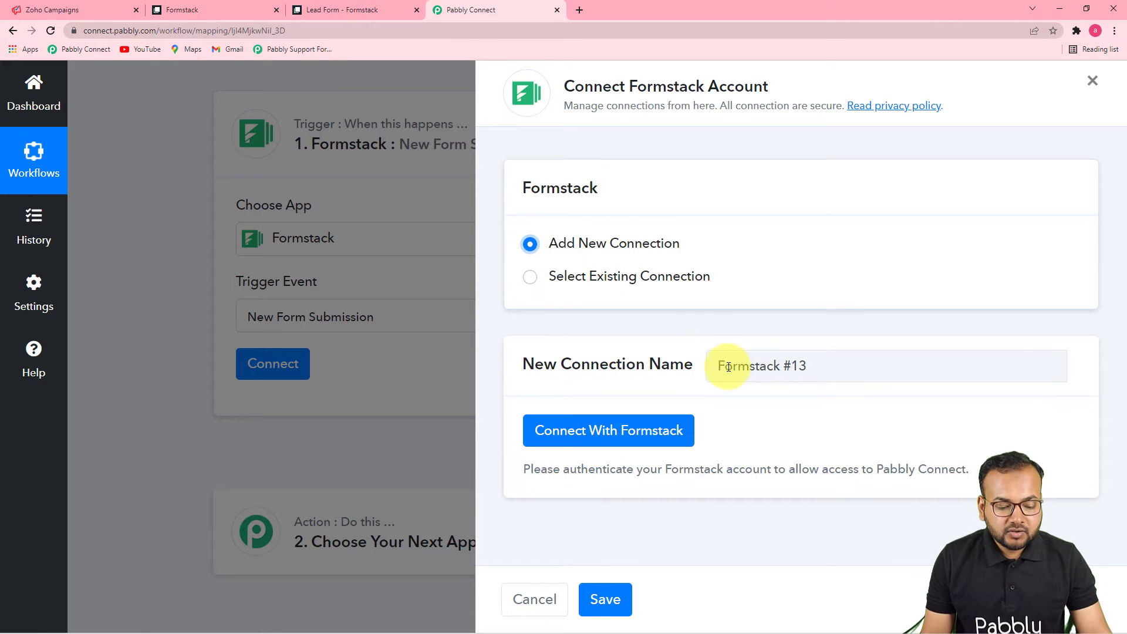
left_click(639, 434)
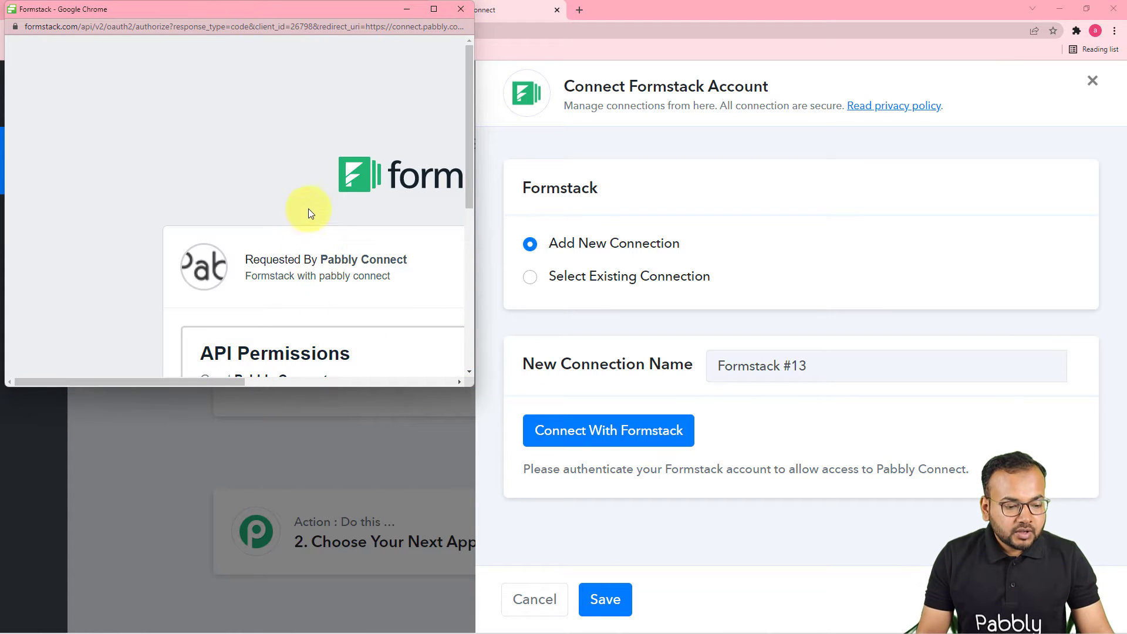
scroll(294, 234, "down", 2)
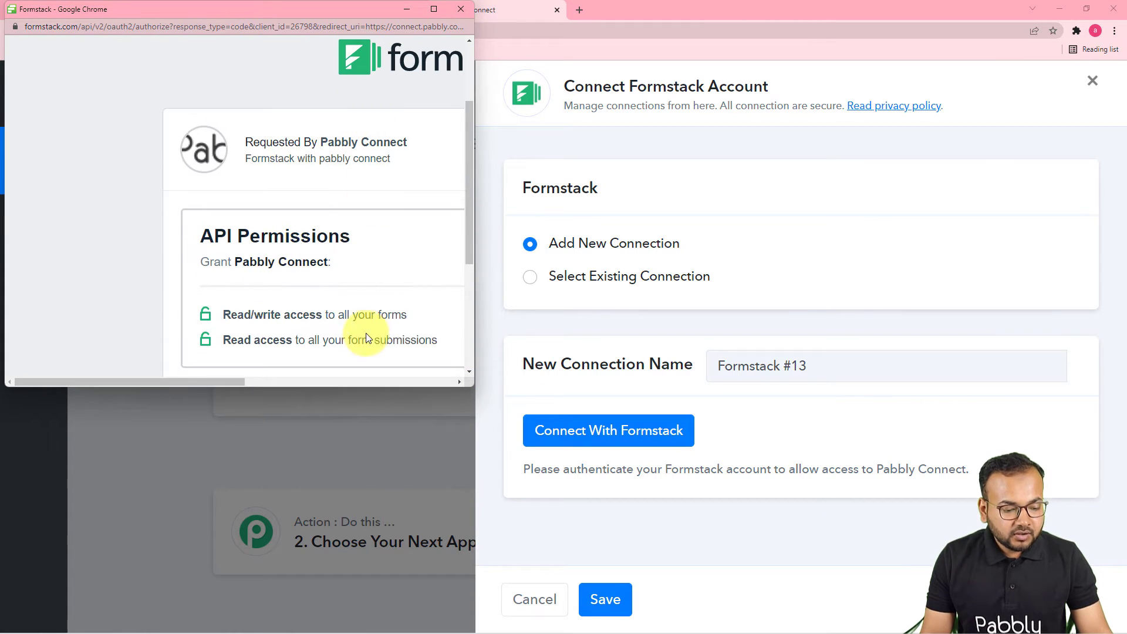
left_click(434, 10)
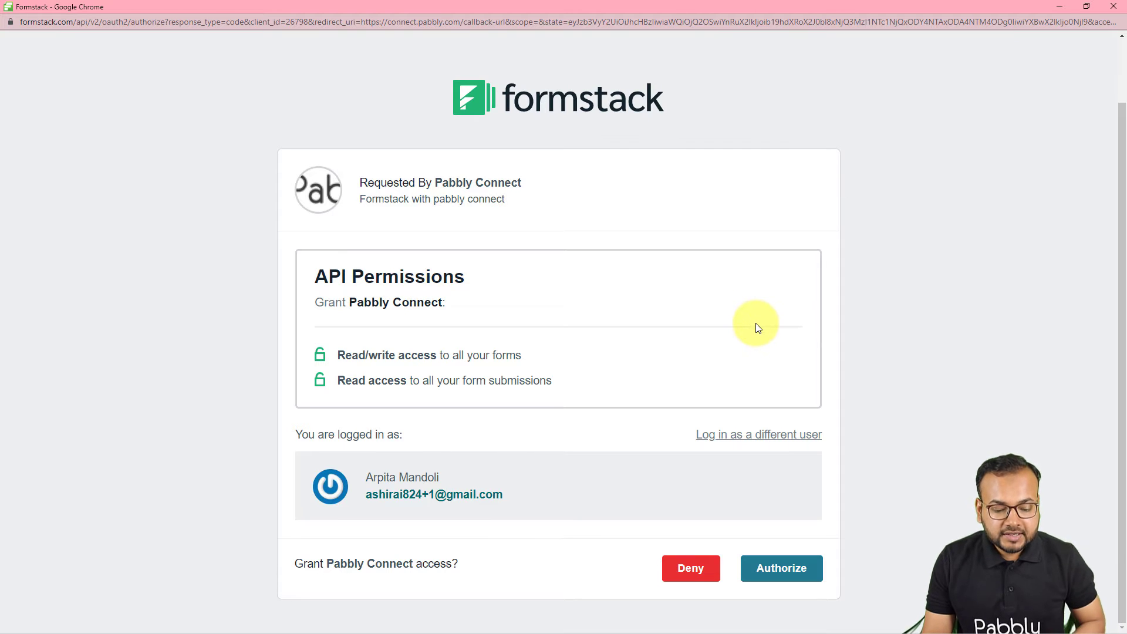
left_click(791, 594)
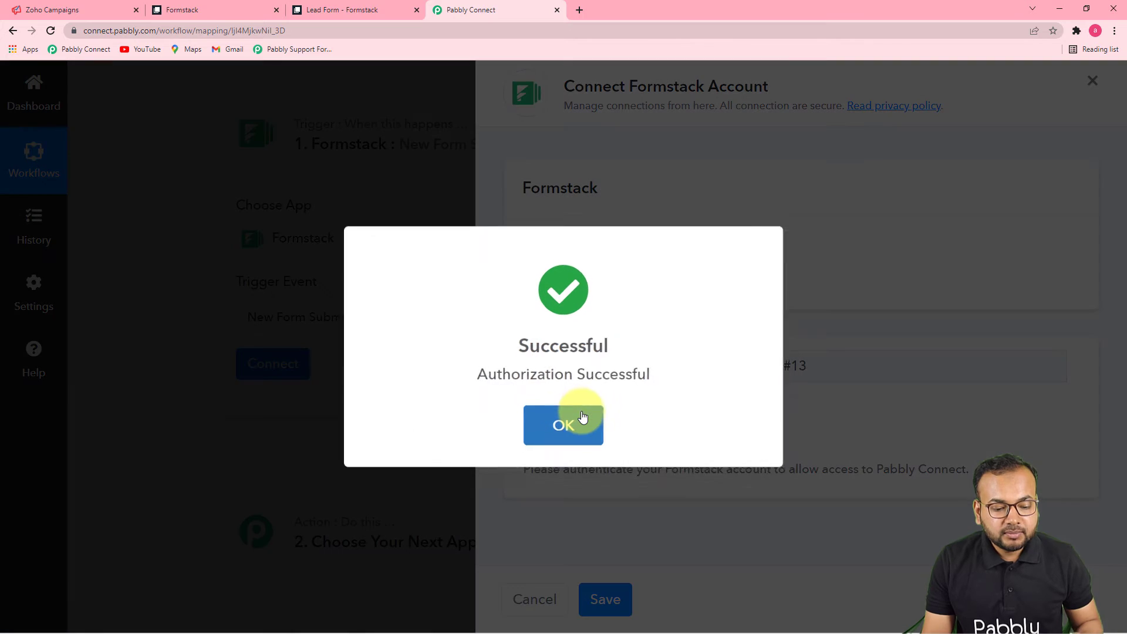
Step: Close the authorization dialog and check the forms list in the Formstack account
left_click(563, 425)
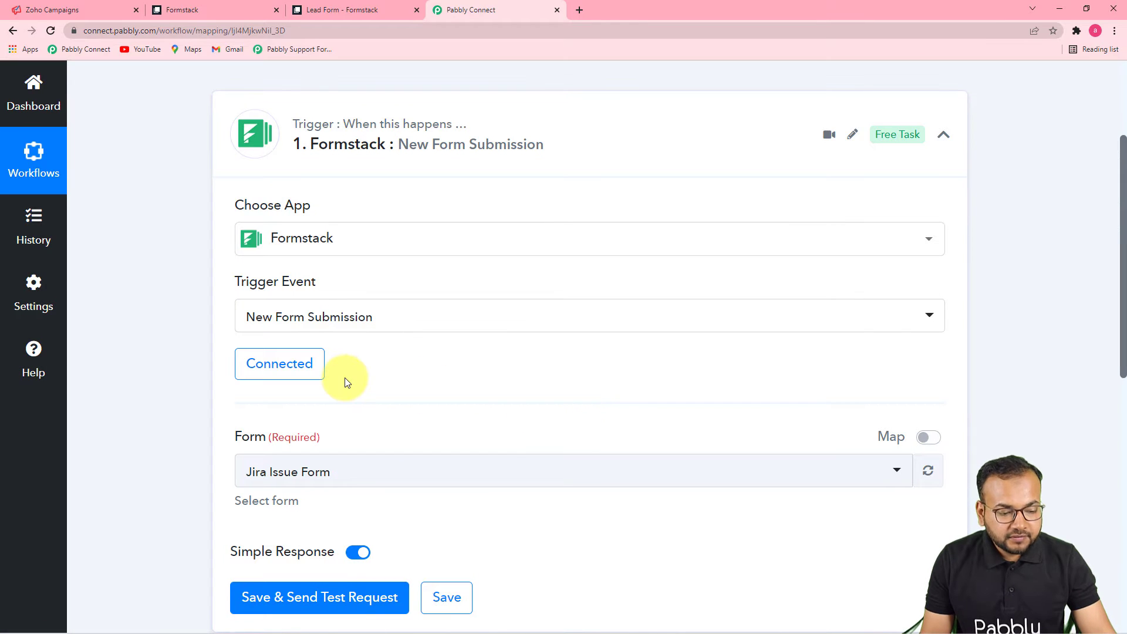
scroll(345, 382, "down", 4)
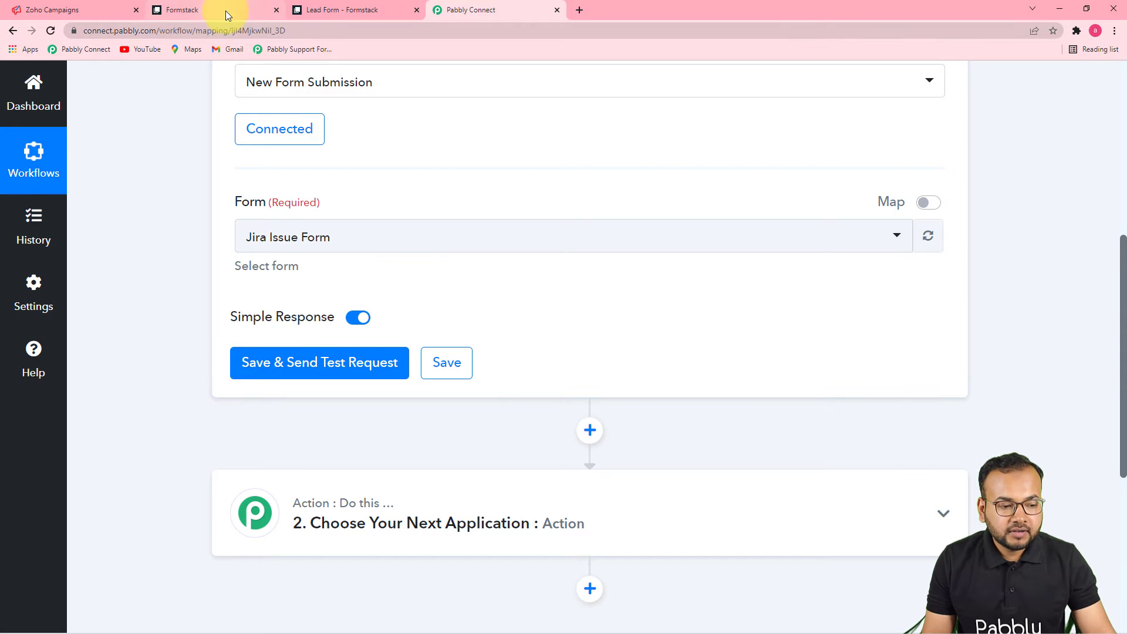
left_click(196, 9)
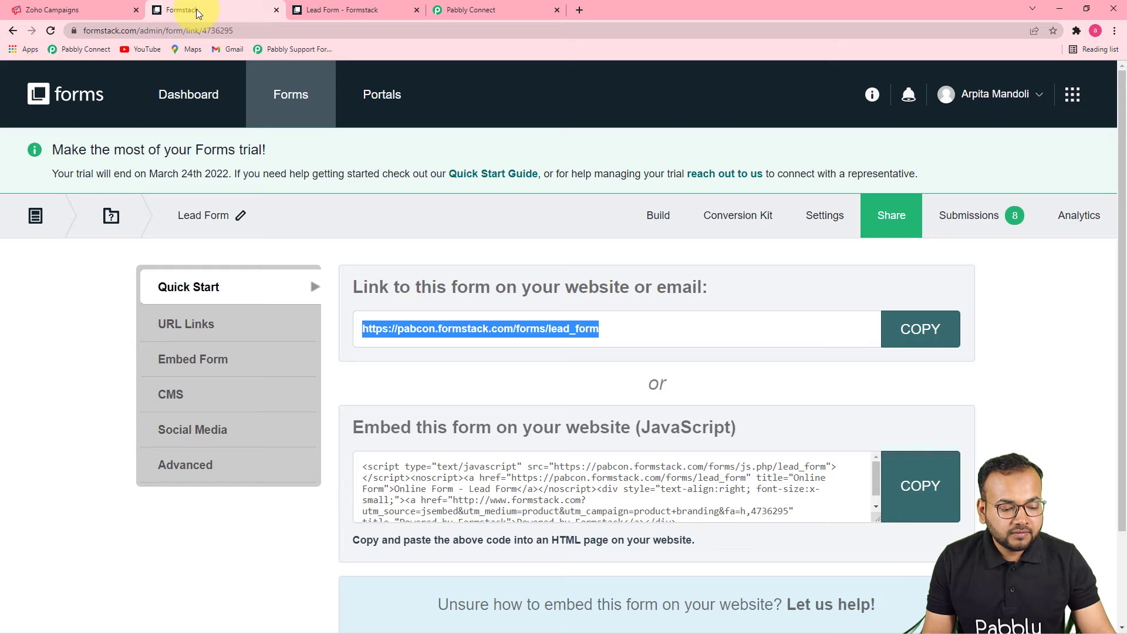
left_click(80, 100)
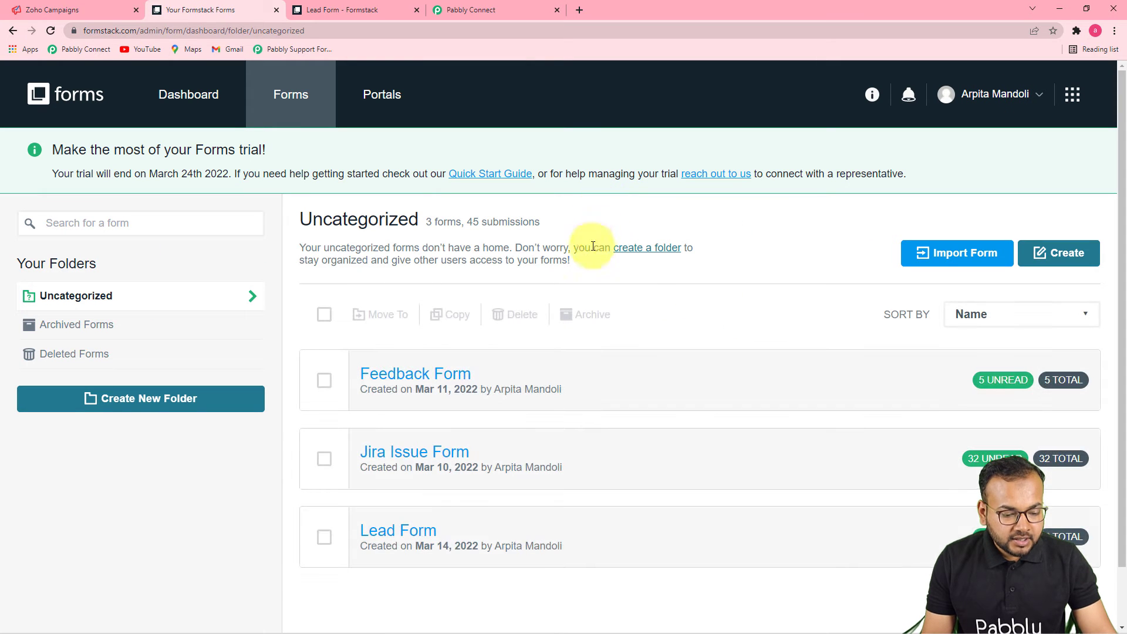
mouse_move(390, 561)
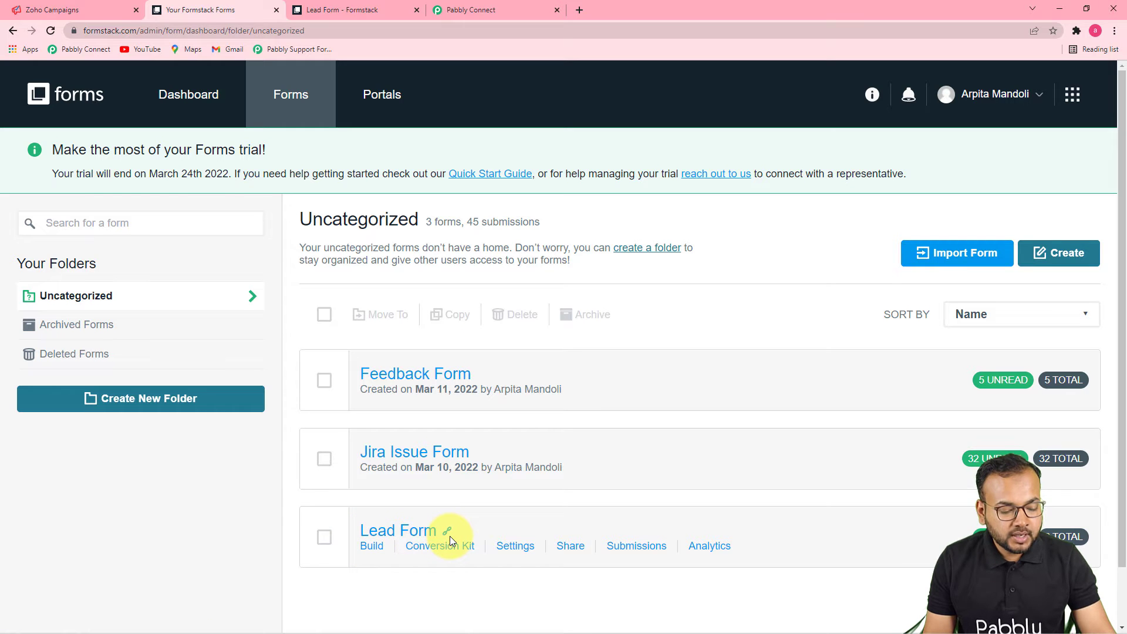
left_click(484, 9)
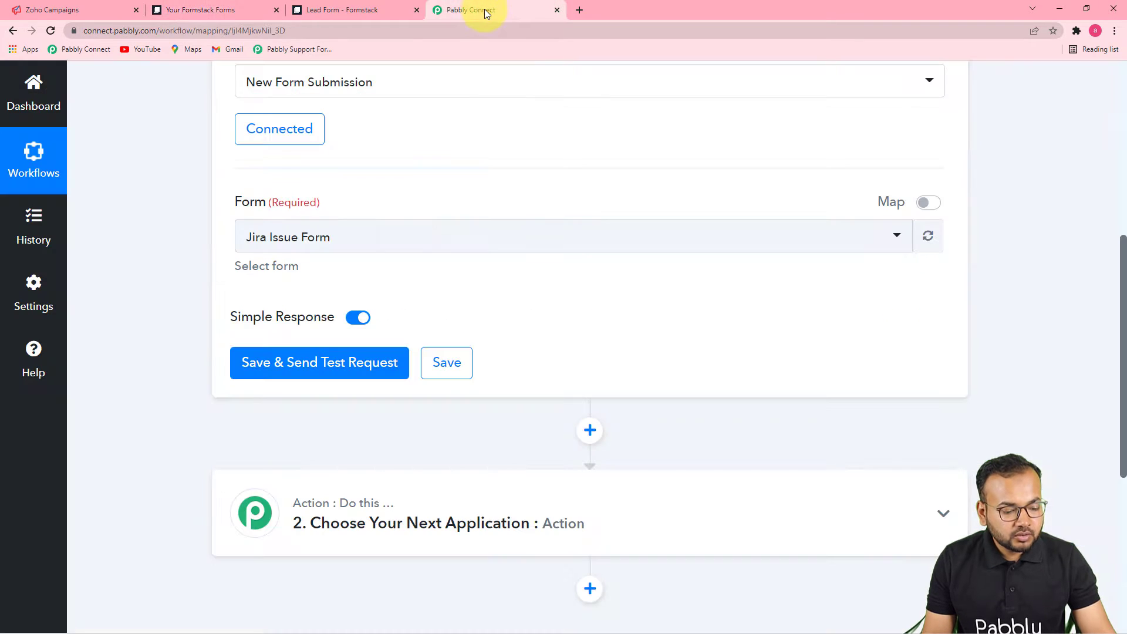
Step: Select Lead Form as the trigger's form and save to await a test request
left_click(421, 250)
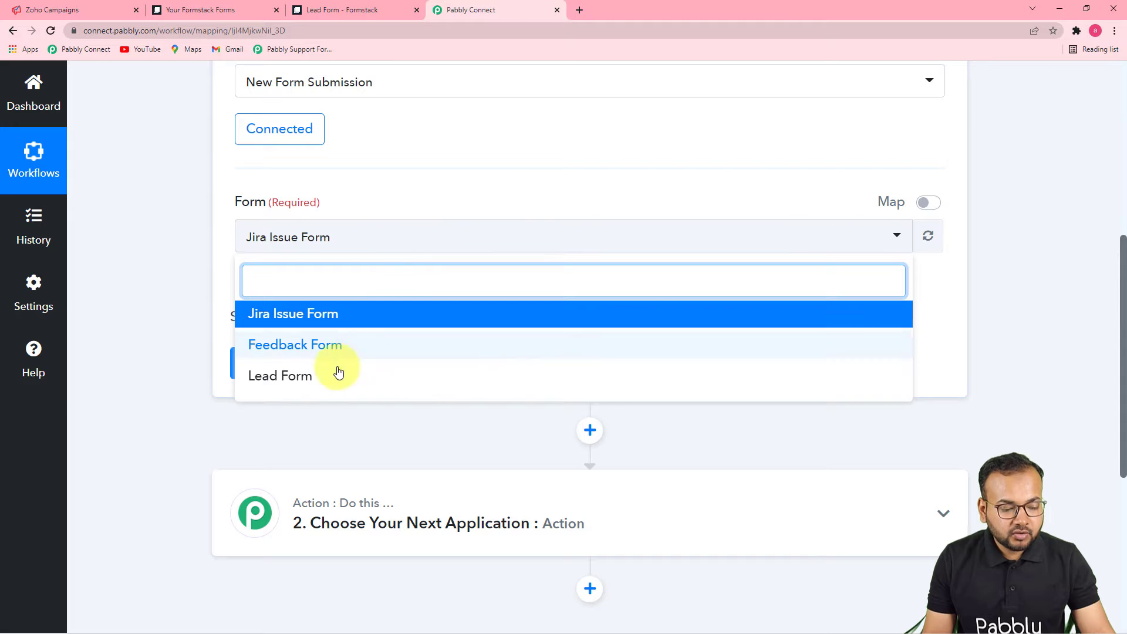
left_click(270, 385)
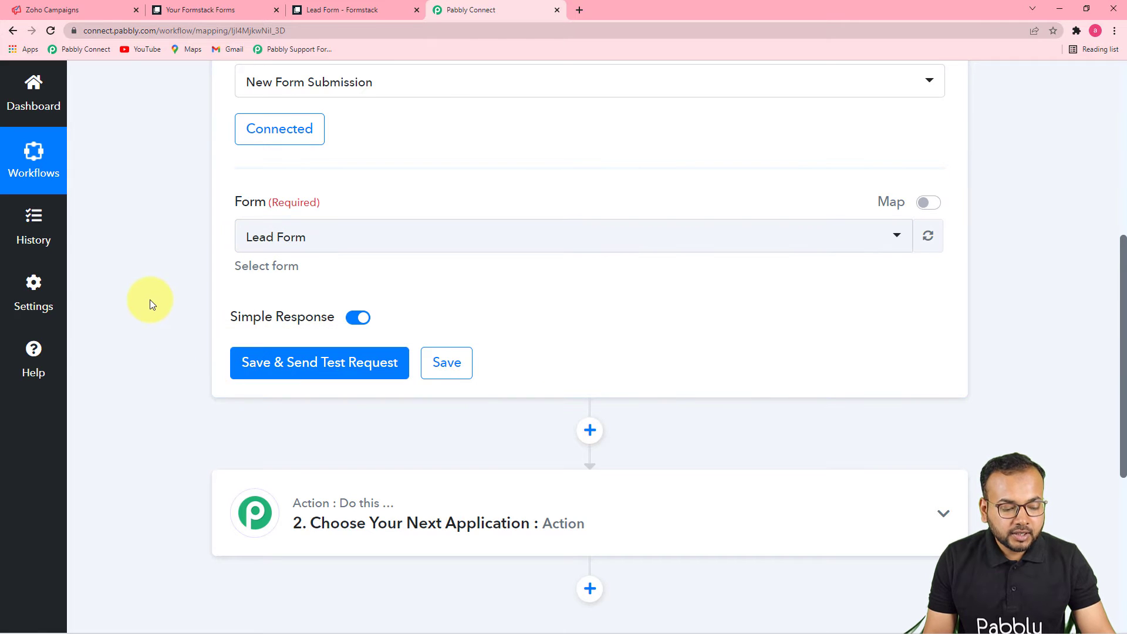
left_click(344, 378)
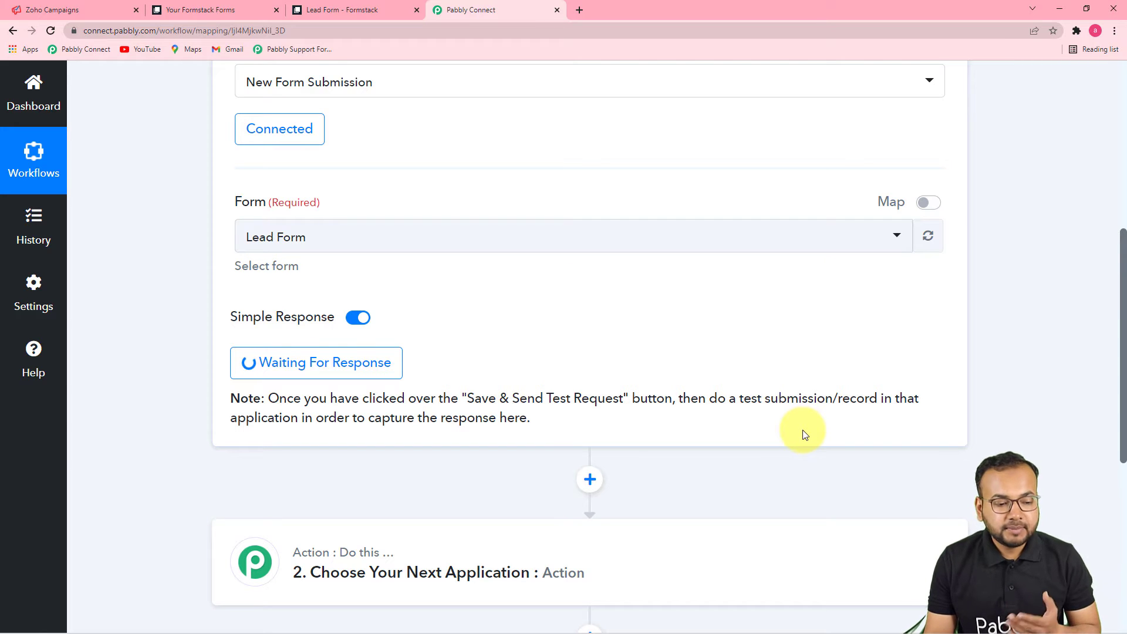
Step: On the live Lead Form, enter a test first name, last name and email address
left_click(354, 9)
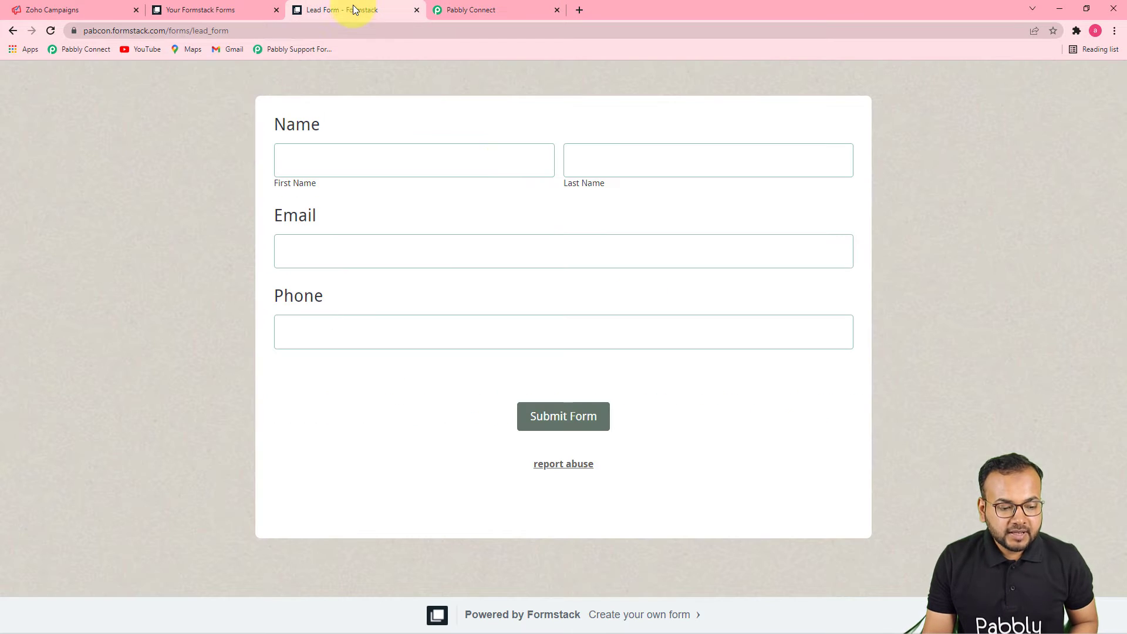
left_click(447, 166)
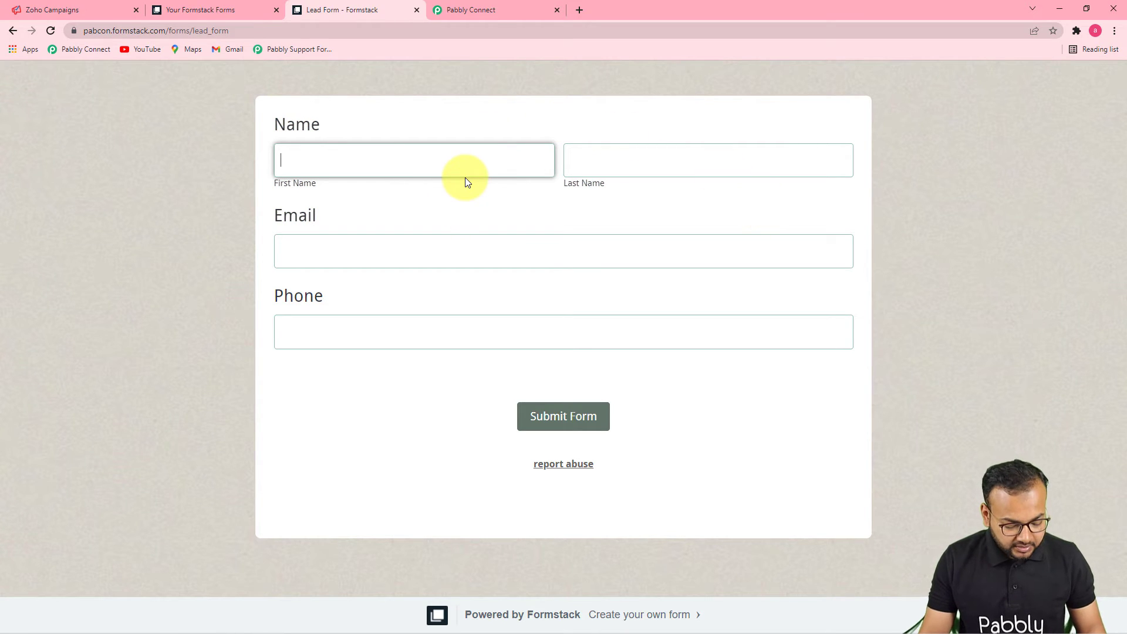
type("Aquib")
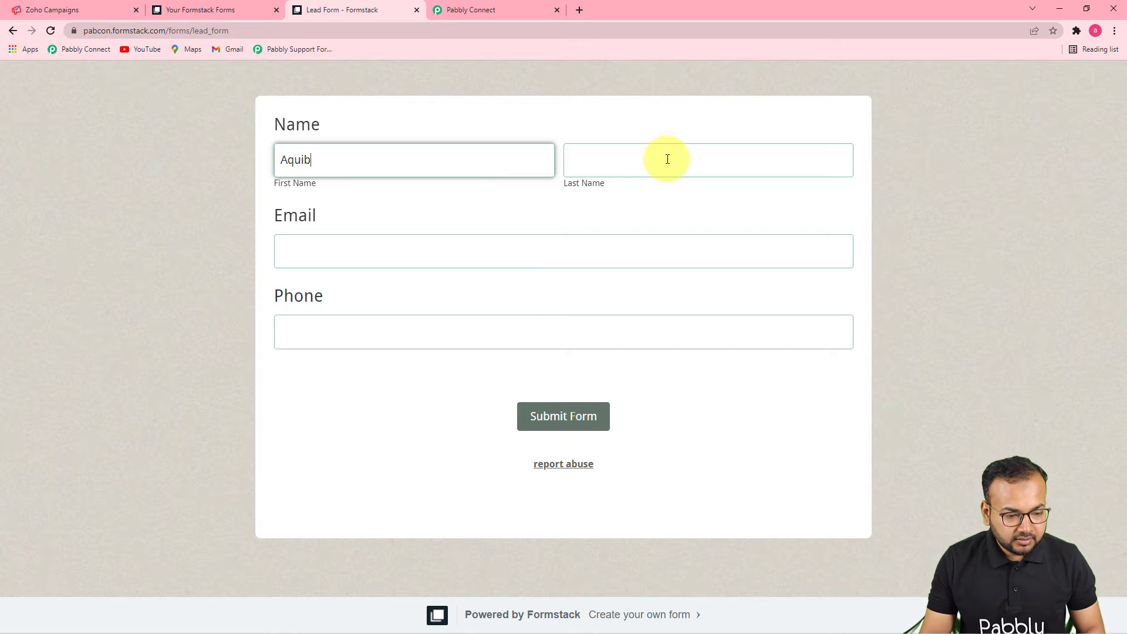
left_click(667, 159)
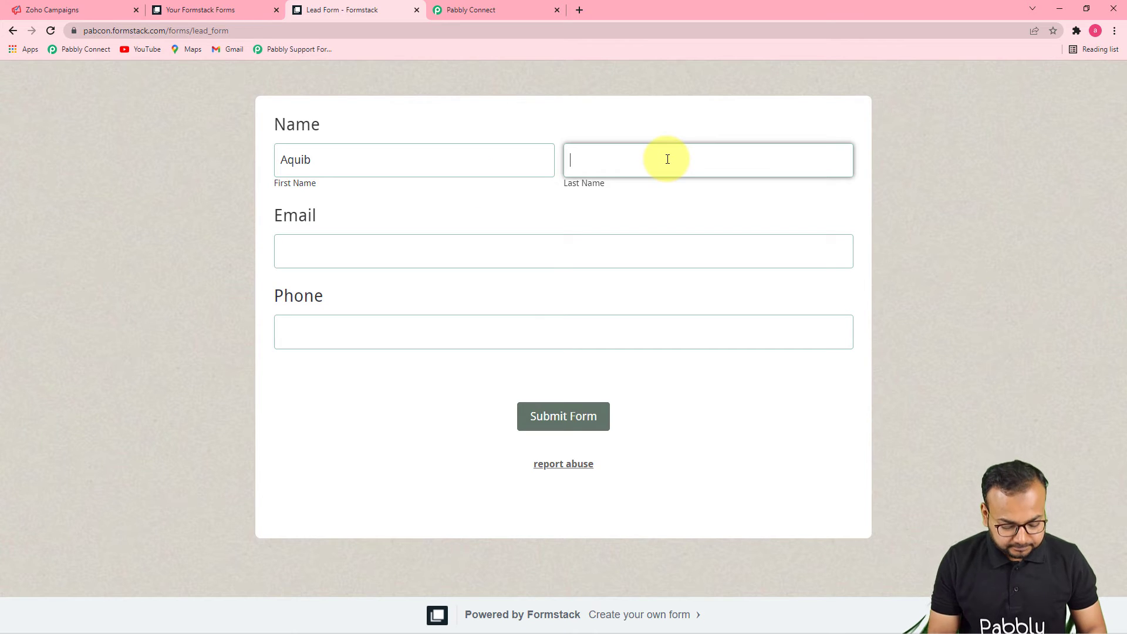
left_click(555, 239)
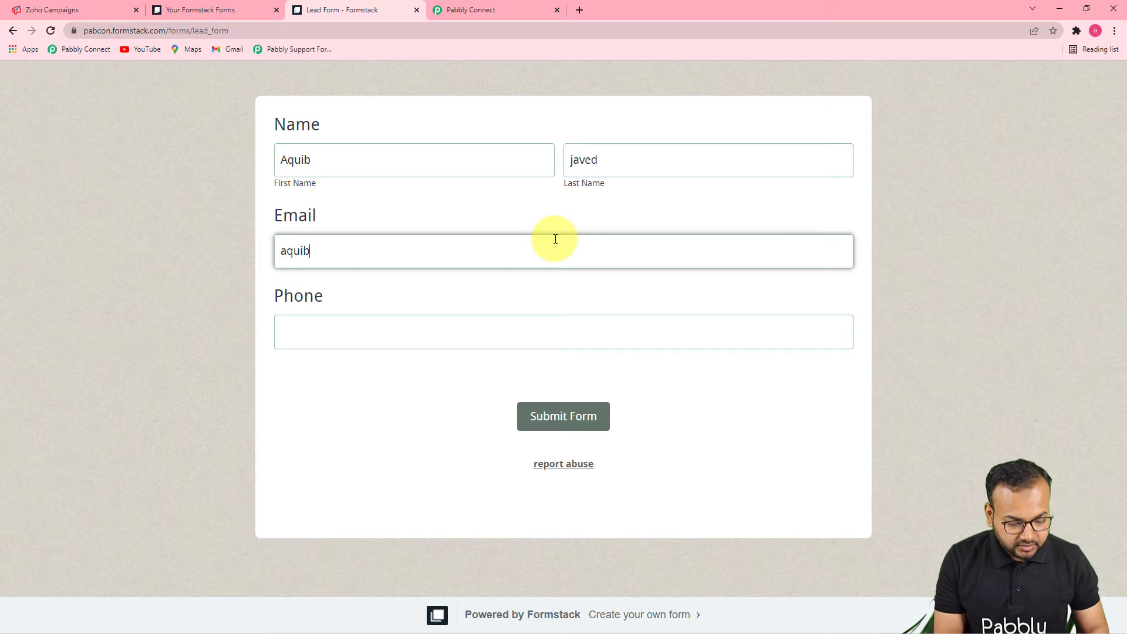
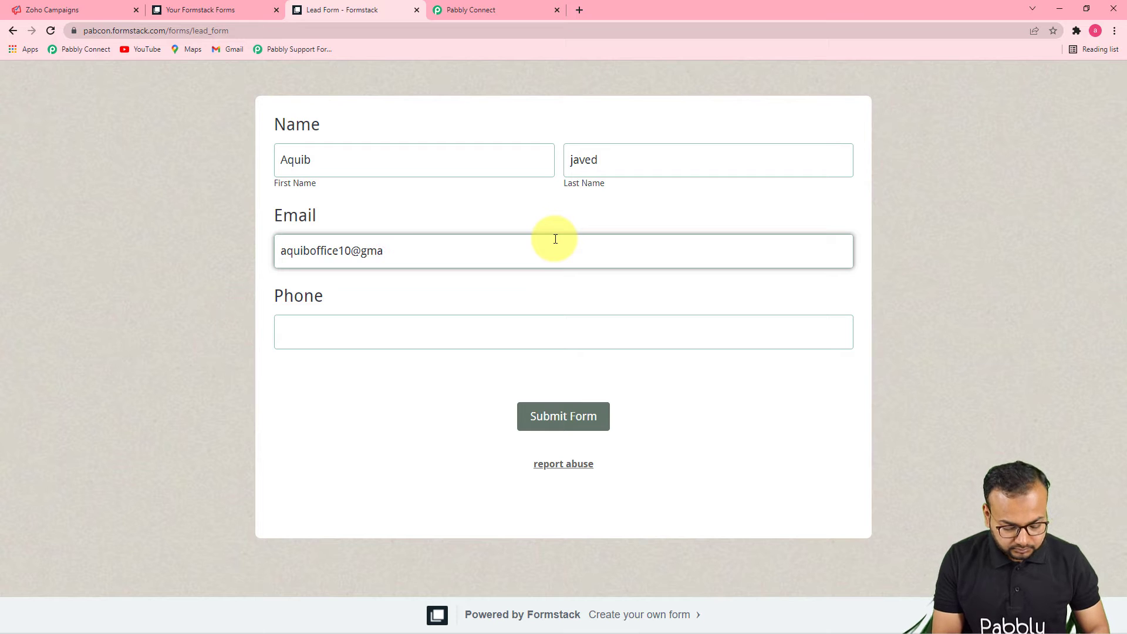
Step: Add a phone number, submit the form, and review the captured response in Pabbly Connect
left_click(511, 320)
left_click(485, 370)
left_click(545, 430)
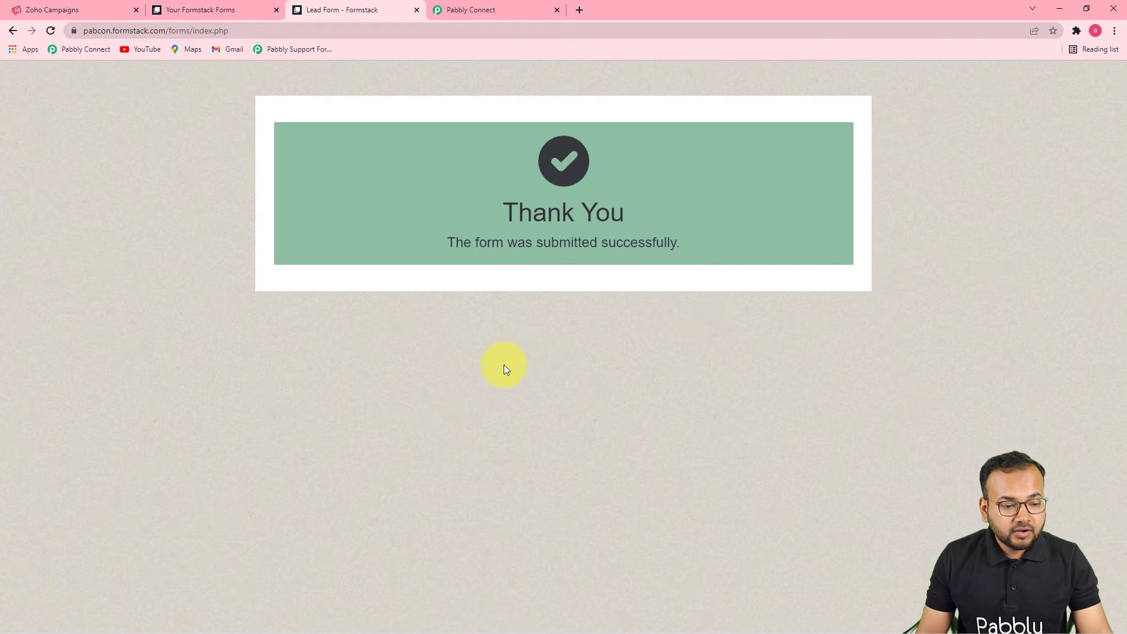
left_click(460, 11)
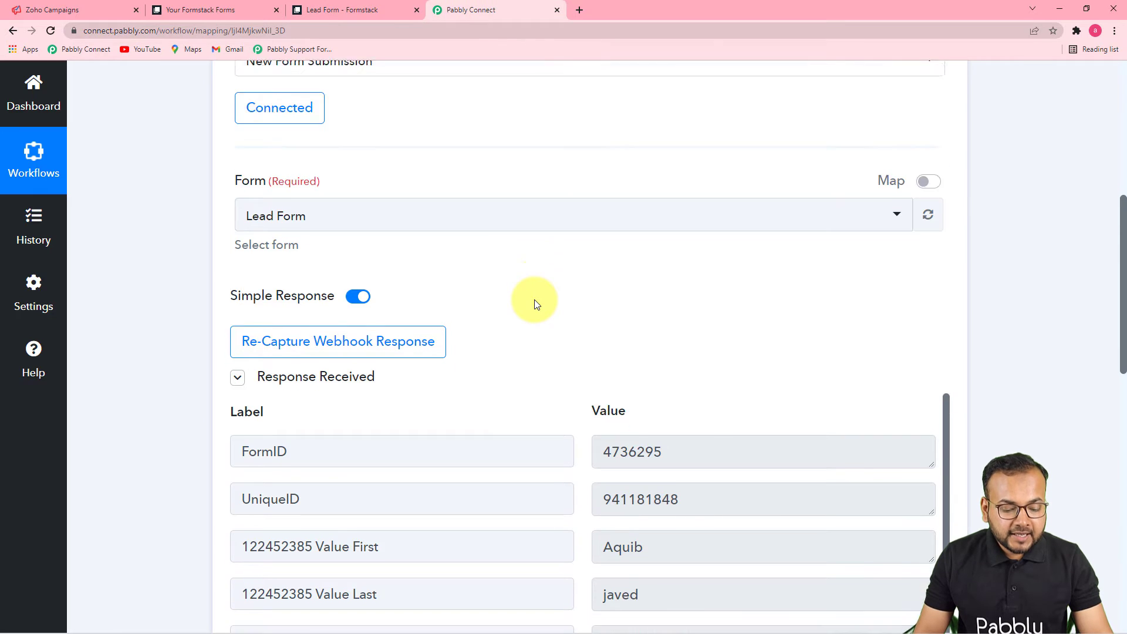
scroll(534, 300, "down", 6)
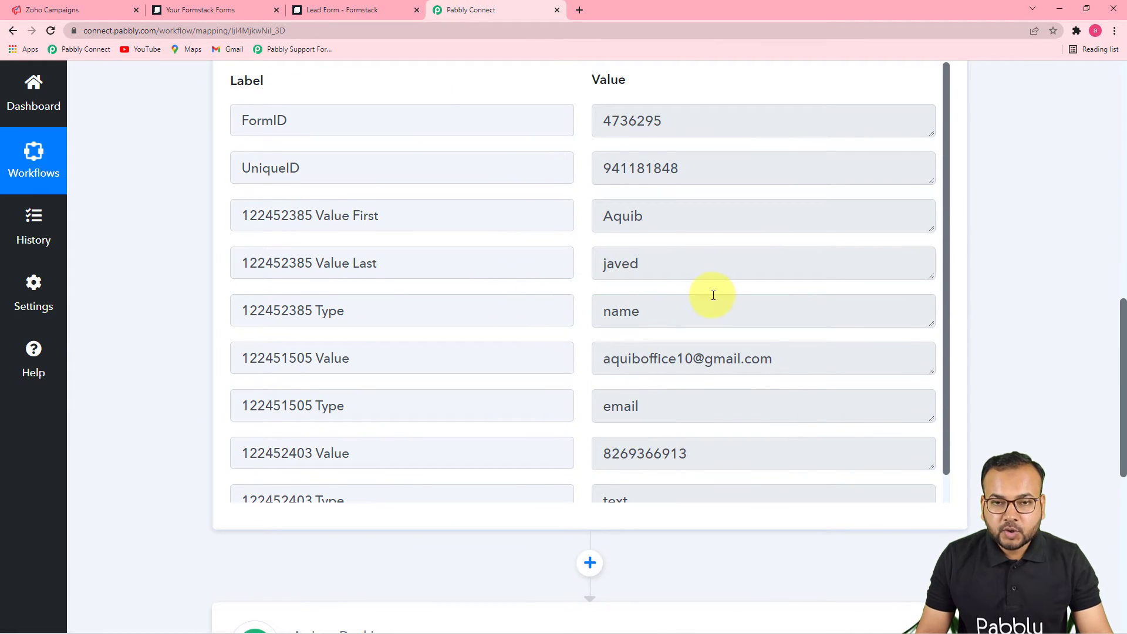
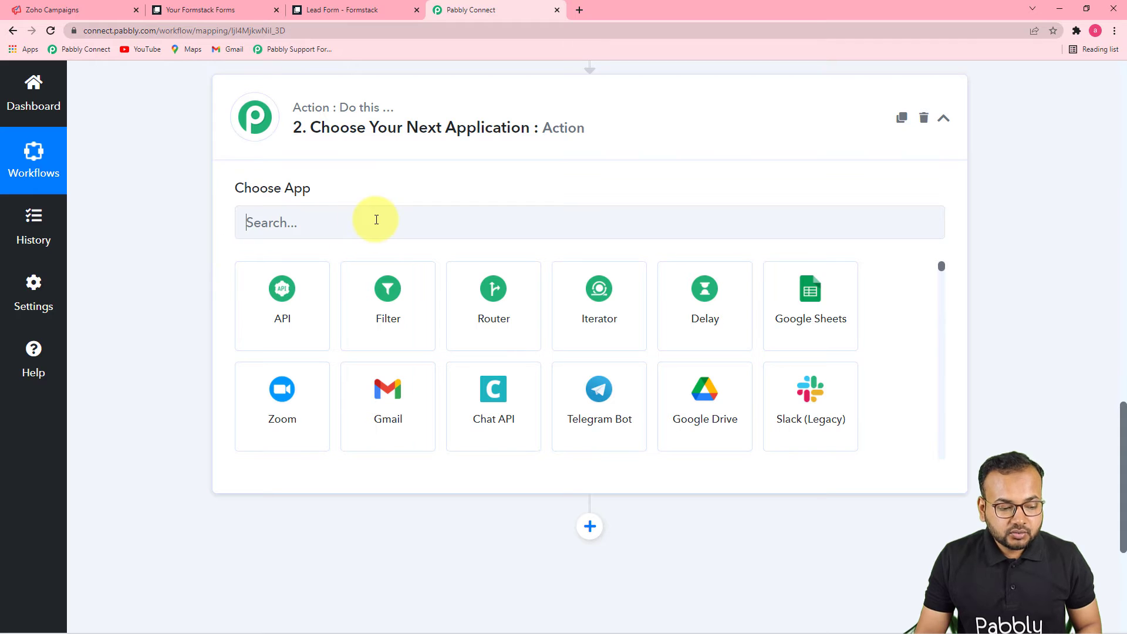
Step: Set the action app to Zoho Campaigns with the Add/Update Subscriber event and start connecting an account
left_click(376, 219)
type("zoho")
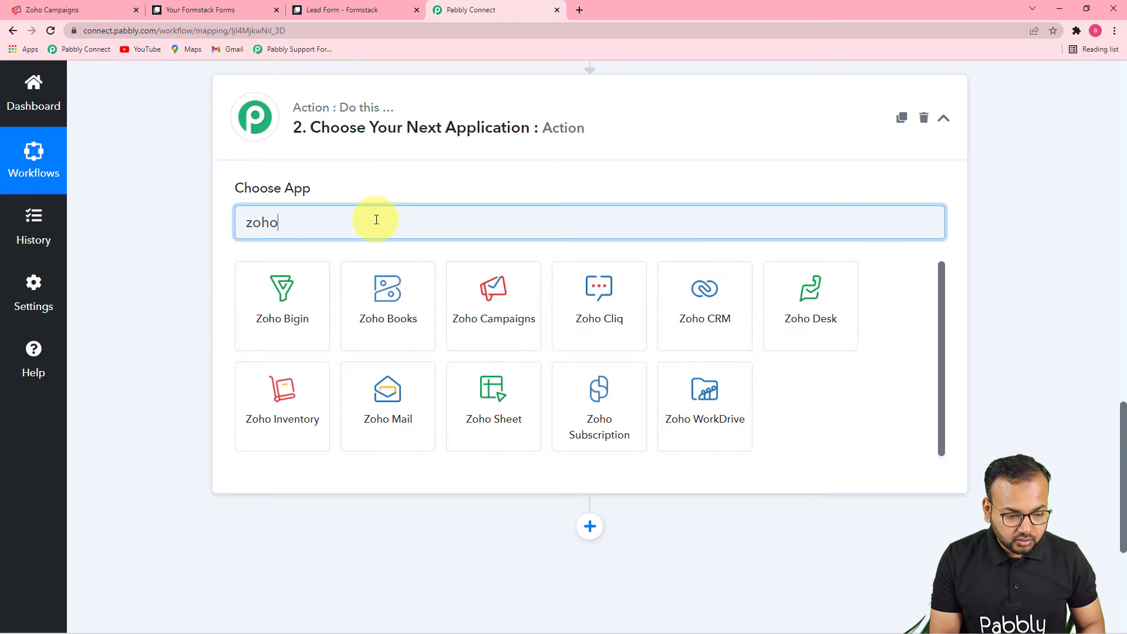
left_click(508, 286)
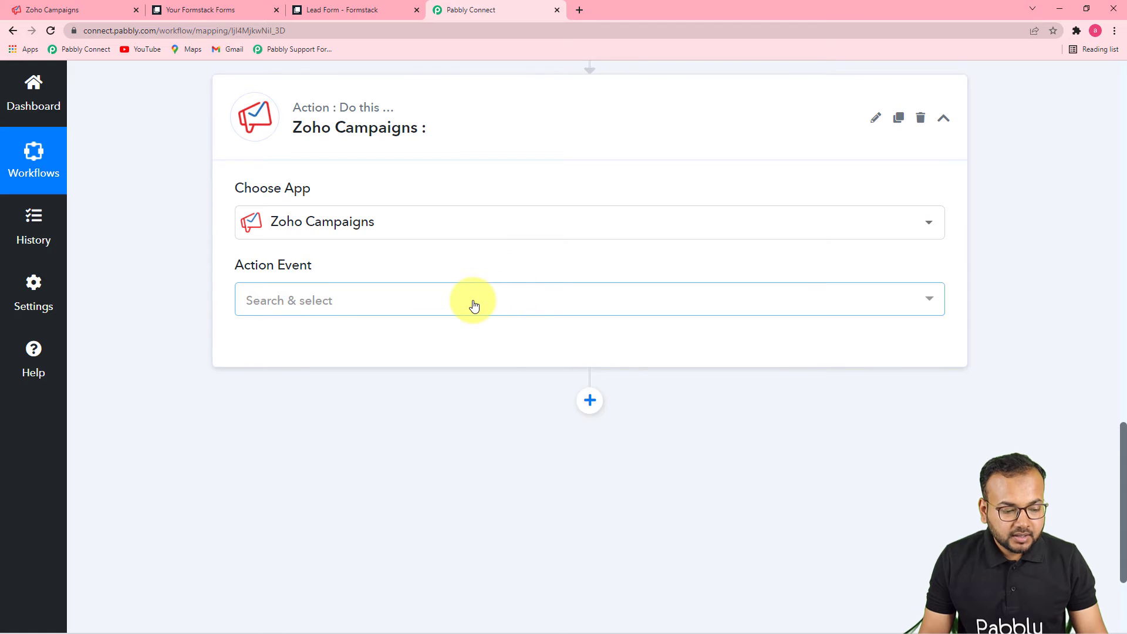
left_click(471, 303)
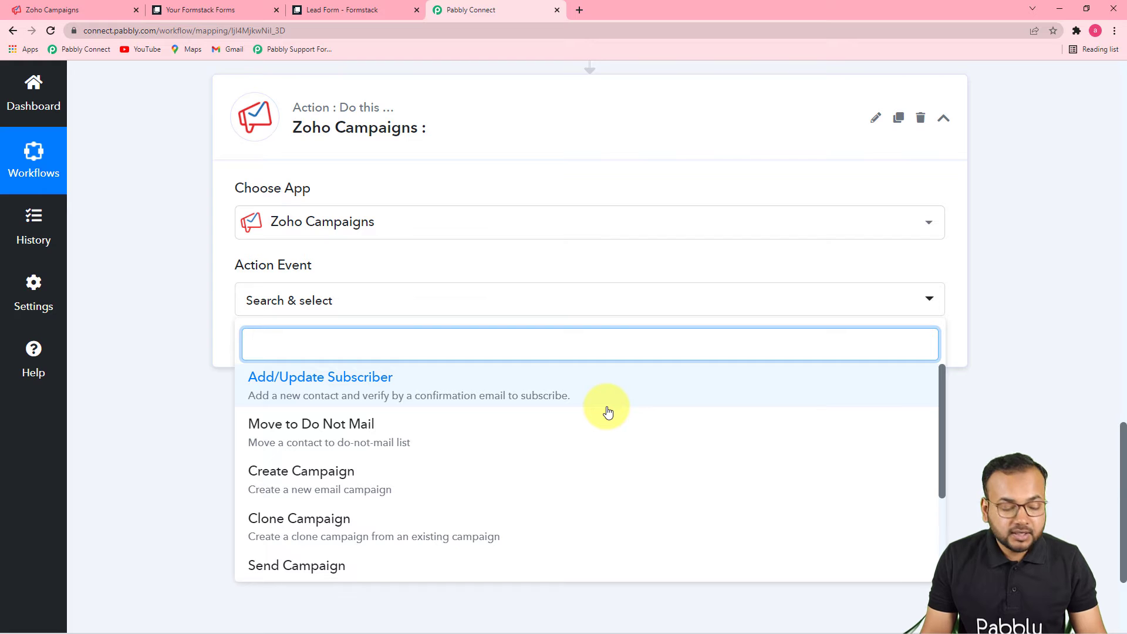
left_click(448, 383)
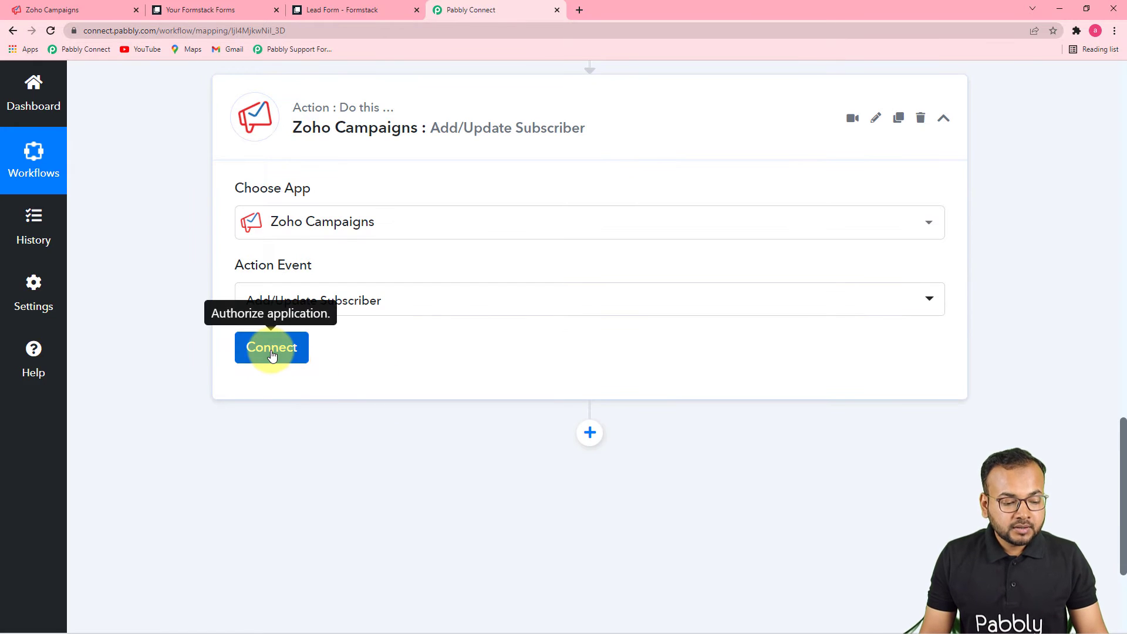
left_click(272, 352)
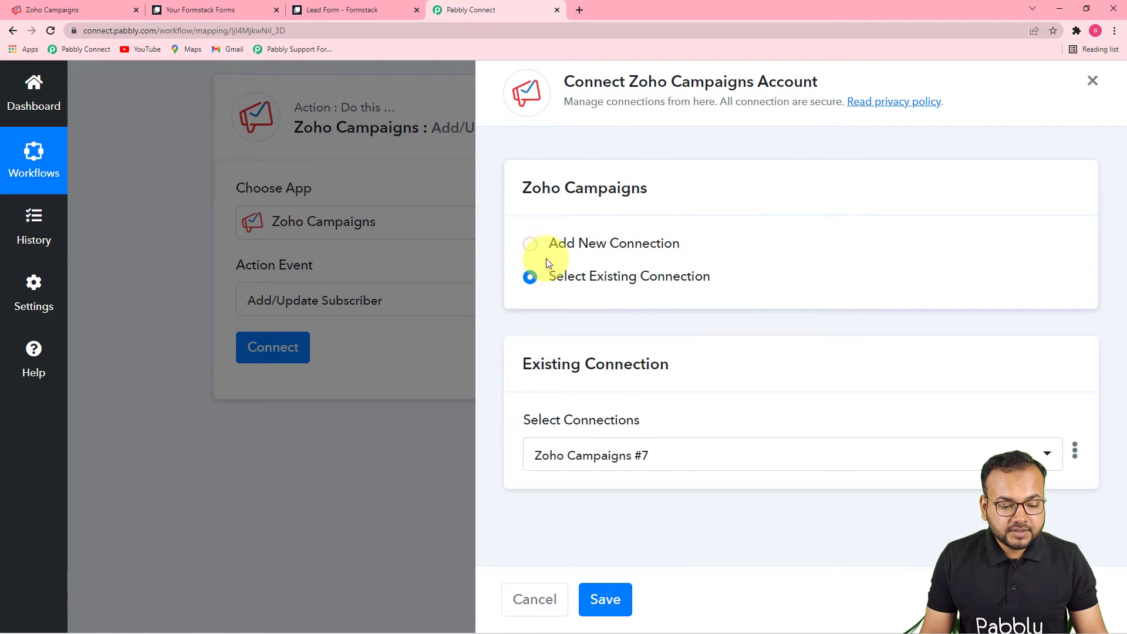
Step: Start a new Zoho Campaigns connection and check the signed-in Zoho account in its browser tab
left_click(531, 247)
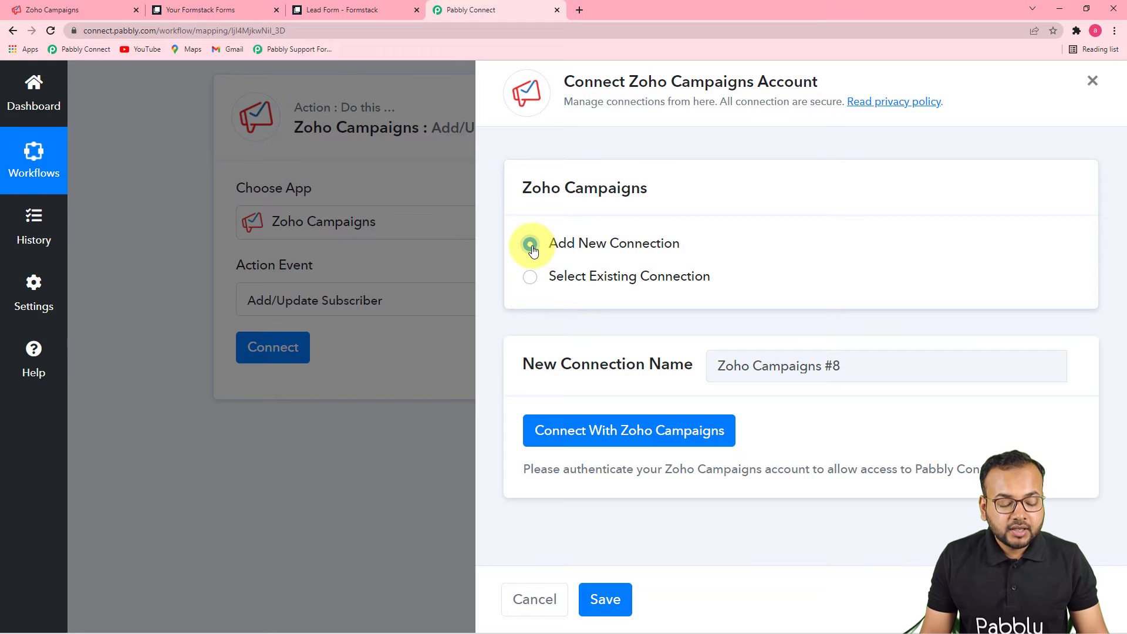
left_click(578, 438)
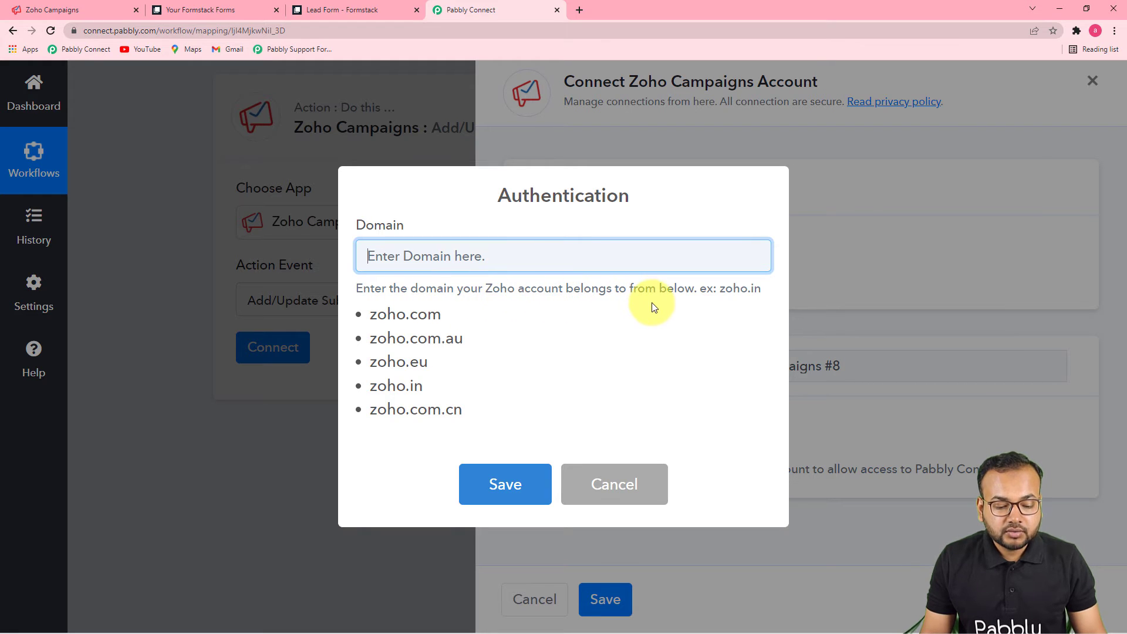
left_click(66, 11)
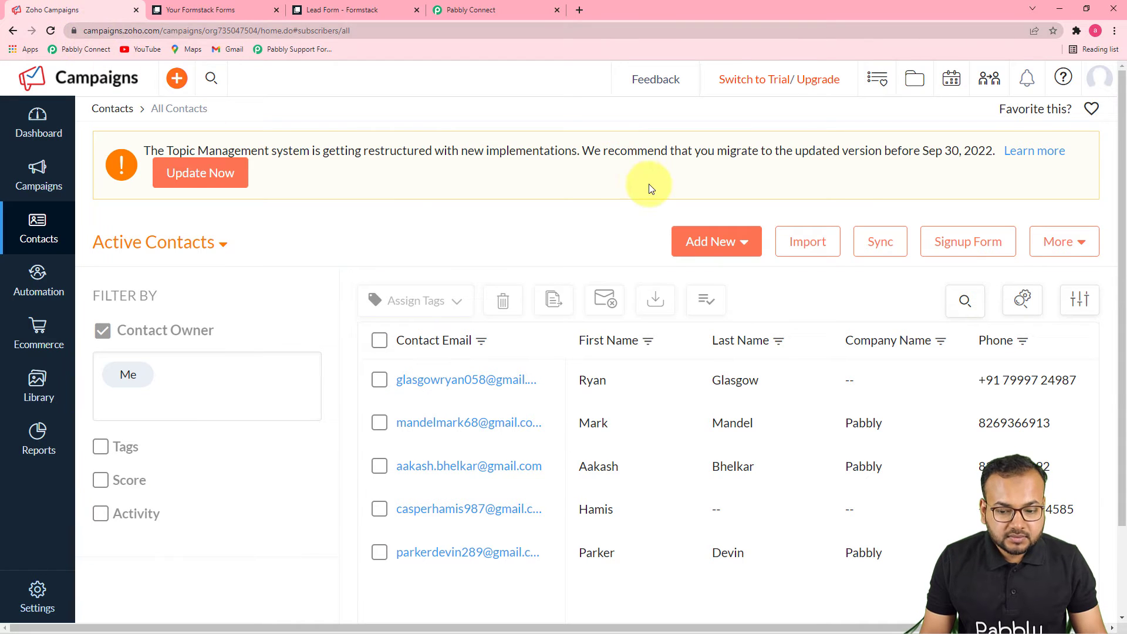
left_click(1094, 81)
left_click(1083, 87)
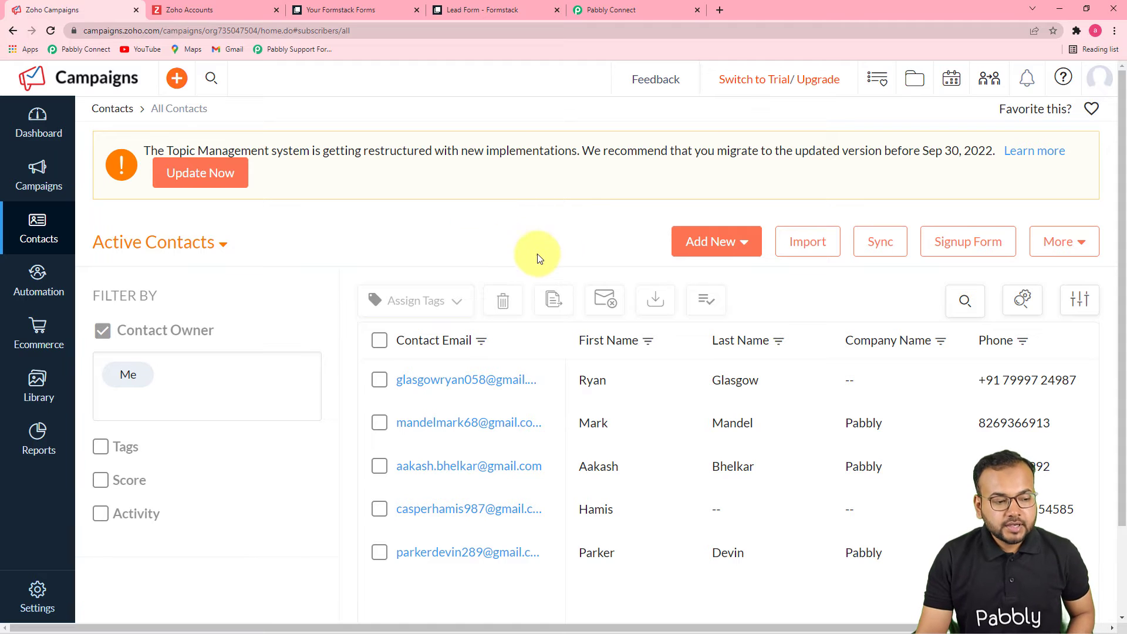
left_click(648, 17)
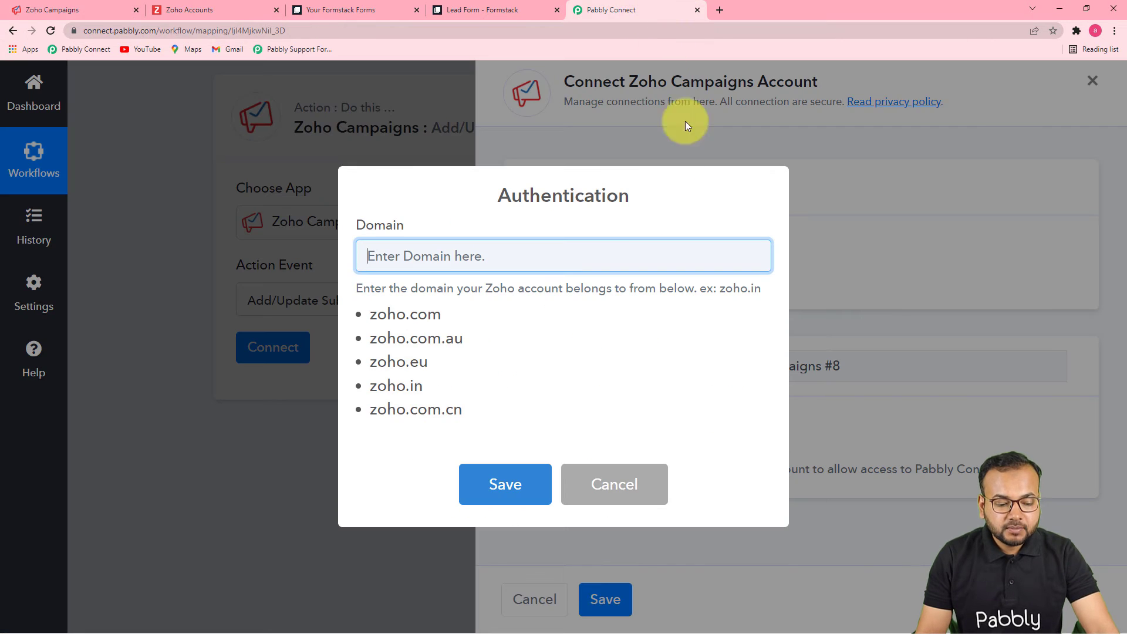
Step: Copy zoho.in into the Domain field and save it
left_click_drag(374, 389, 409, 389)
right_click(421, 388)
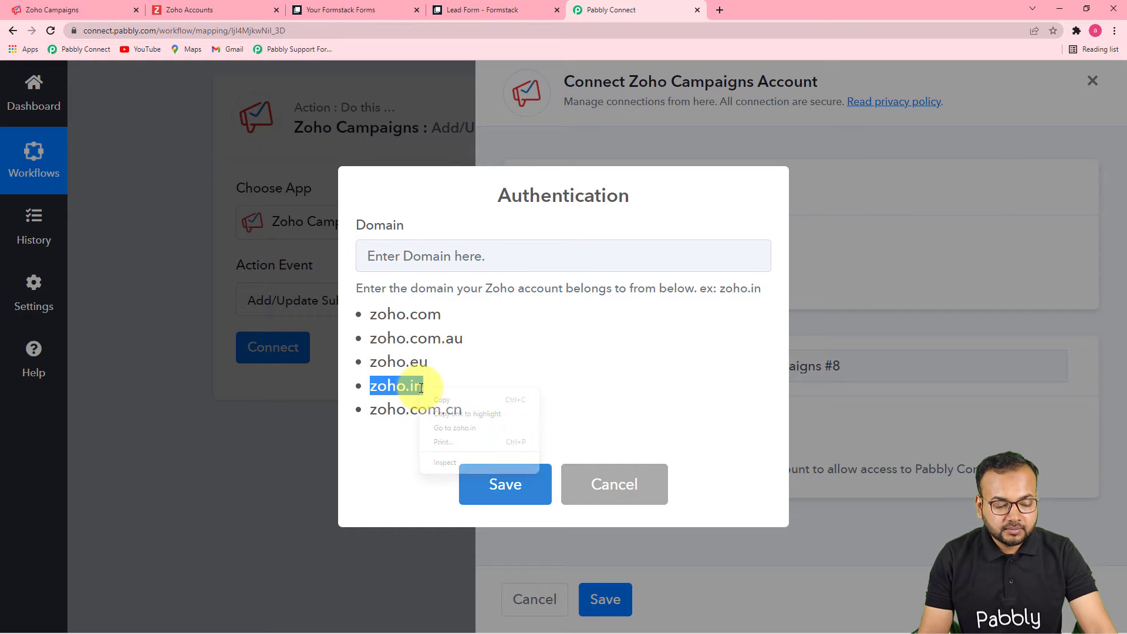
left_click(441, 401)
left_click(442, 265)
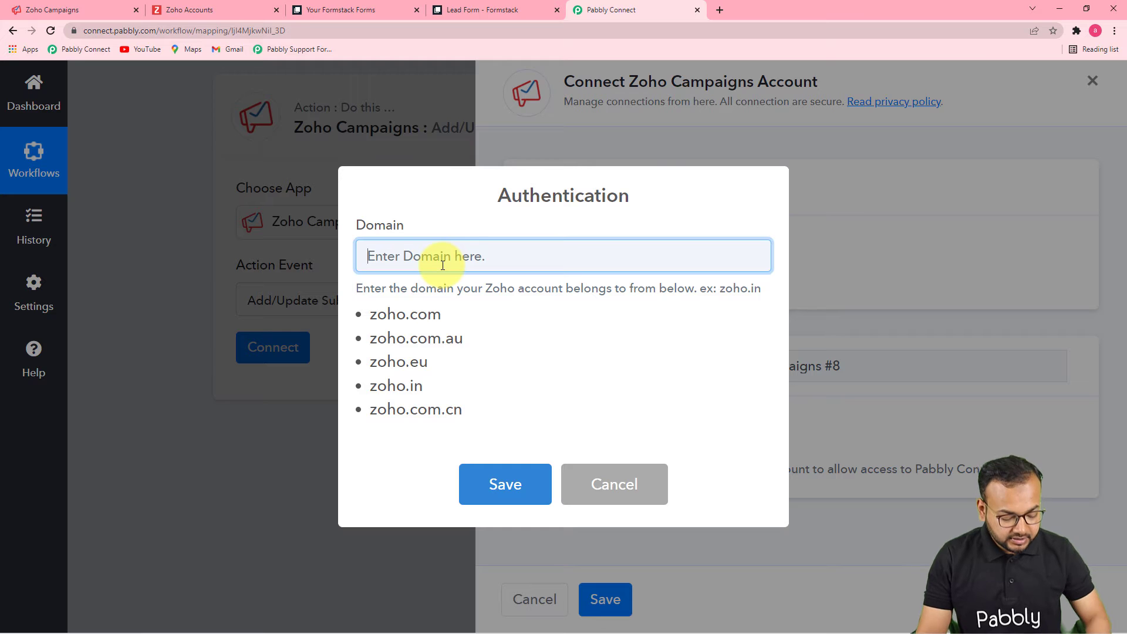
left_click(503, 481)
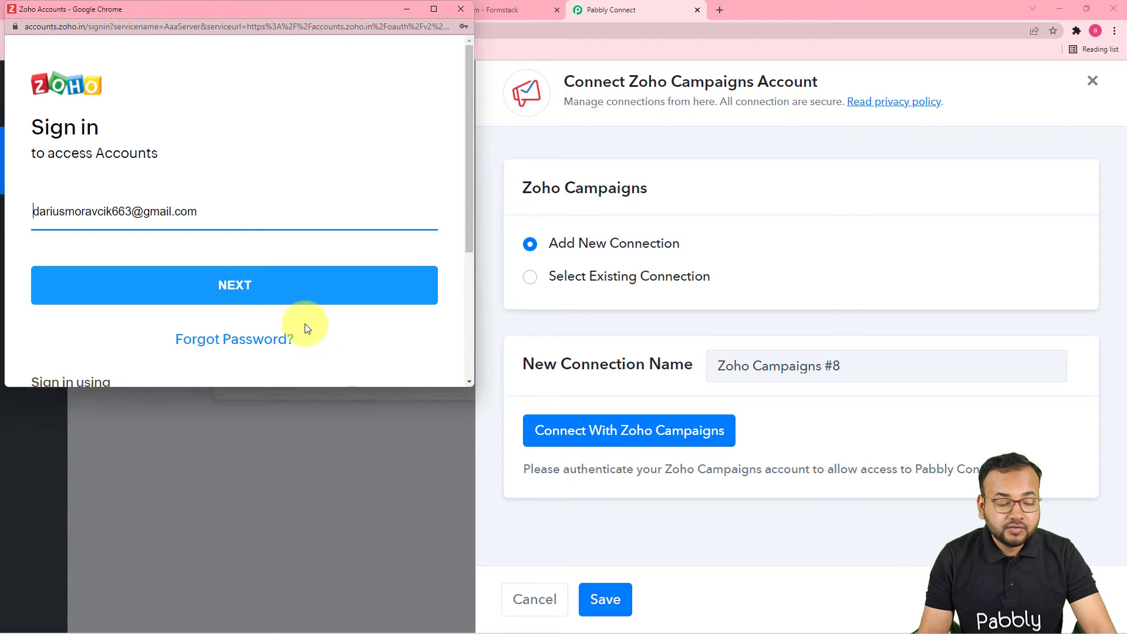
Step: Correct the sign-in e-mail address and accept Pabbly Connect's access to Zoho Campaigns
scroll(299, 252, "down", 2)
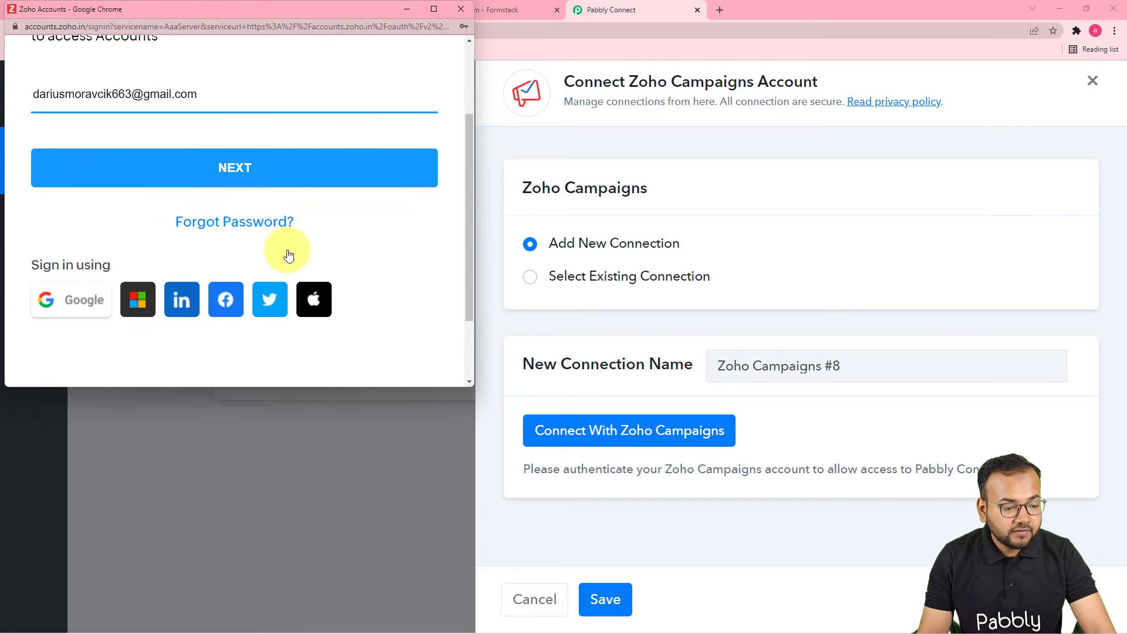
scroll(289, 253, "up", 2)
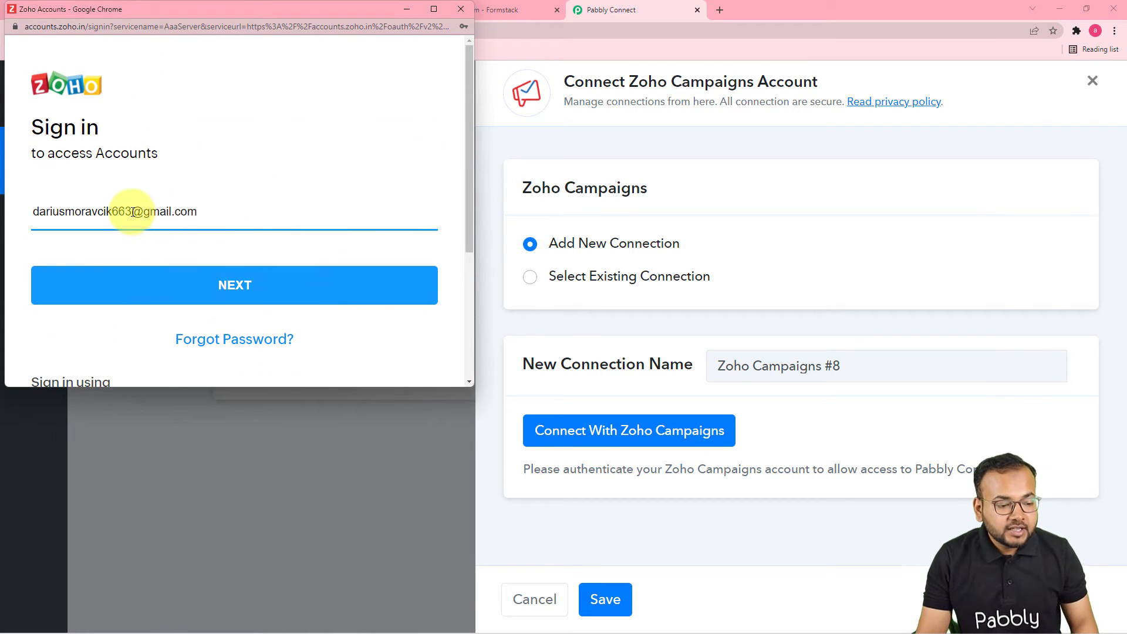
left_click(133, 211)
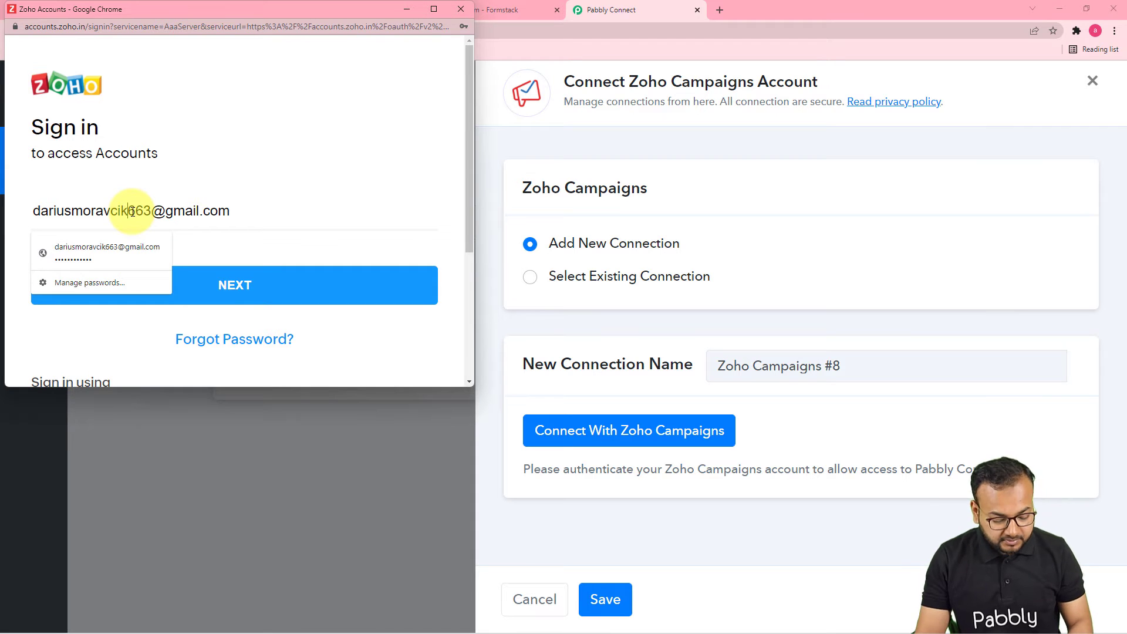
key("BackSpace")
key("BackSpace")
key("BackSpace")
key("BackSpace")
key("BackSpace")
key("BackSpace")
key("BackSpace")
key("BackSpace")
key("BackSpace")
key("BackSpace")
key("BackSpace")
key("BackSpace")
key("BackSpace")
key("BackSpace")
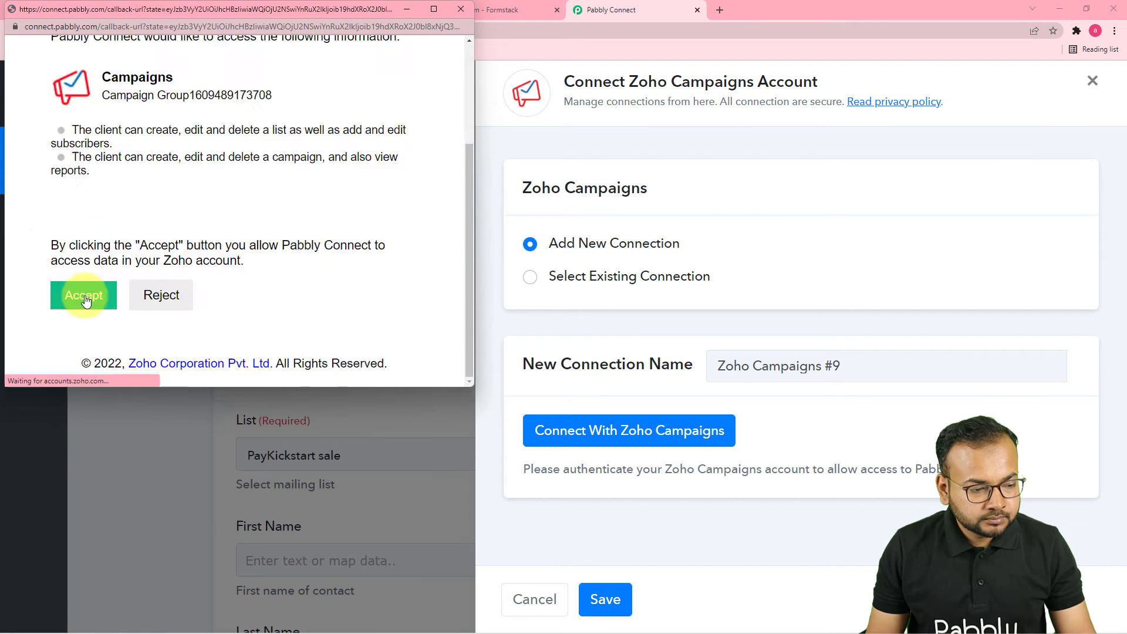
left_click(82, 297)
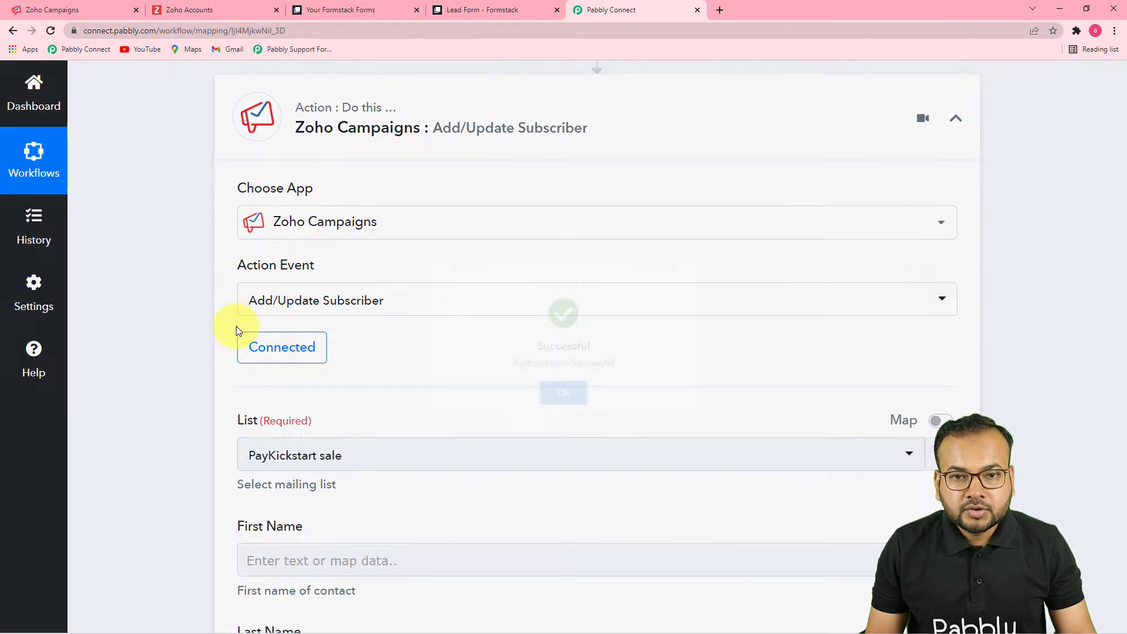
scroll(343, 351, "down", 2)
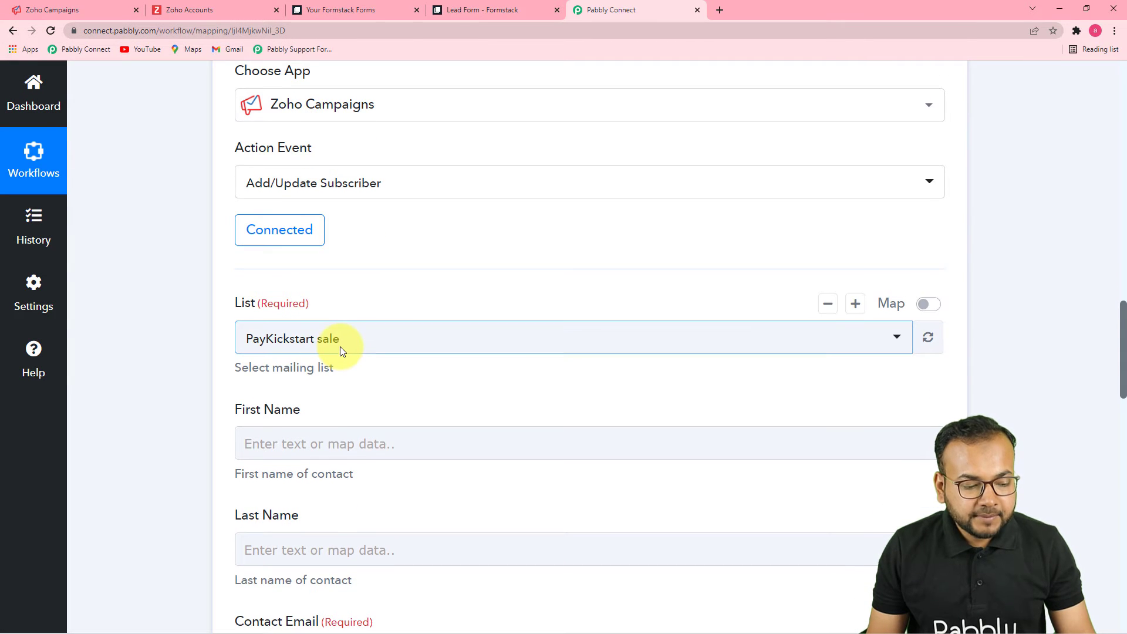
scroll(342, 351, "down", 2)
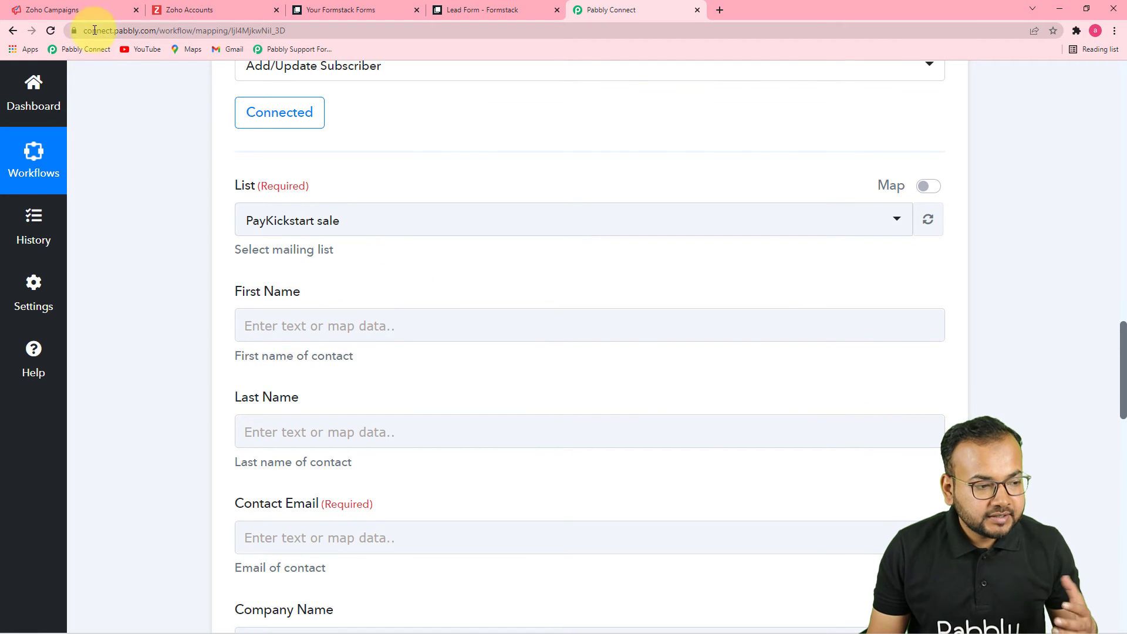
left_click(92, 12)
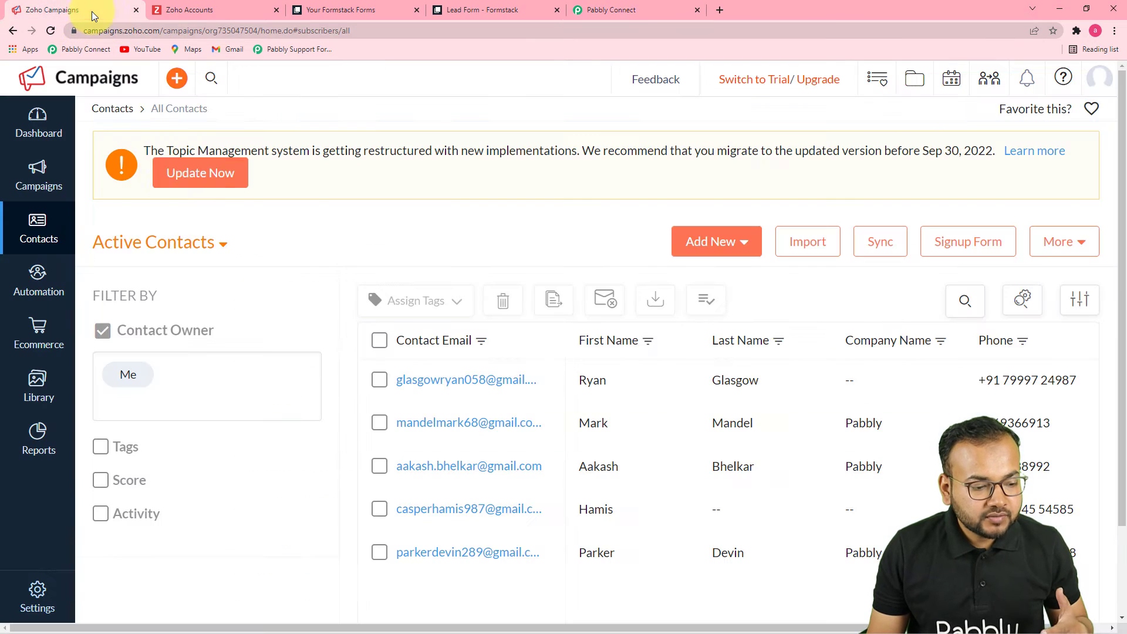
left_click(36, 172)
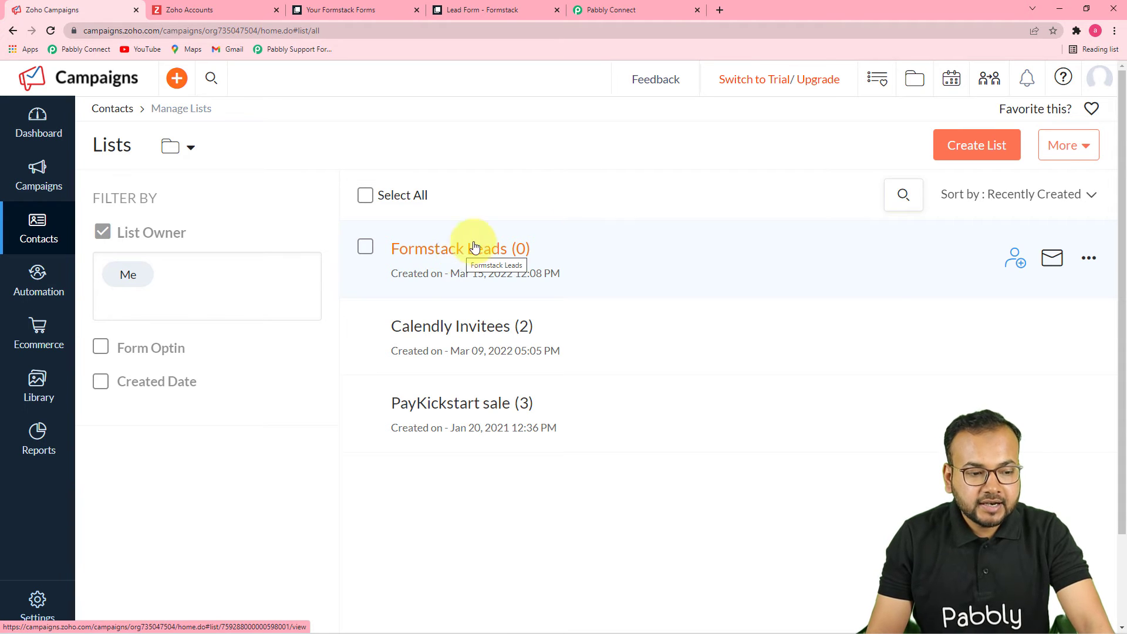
left_click(630, 17)
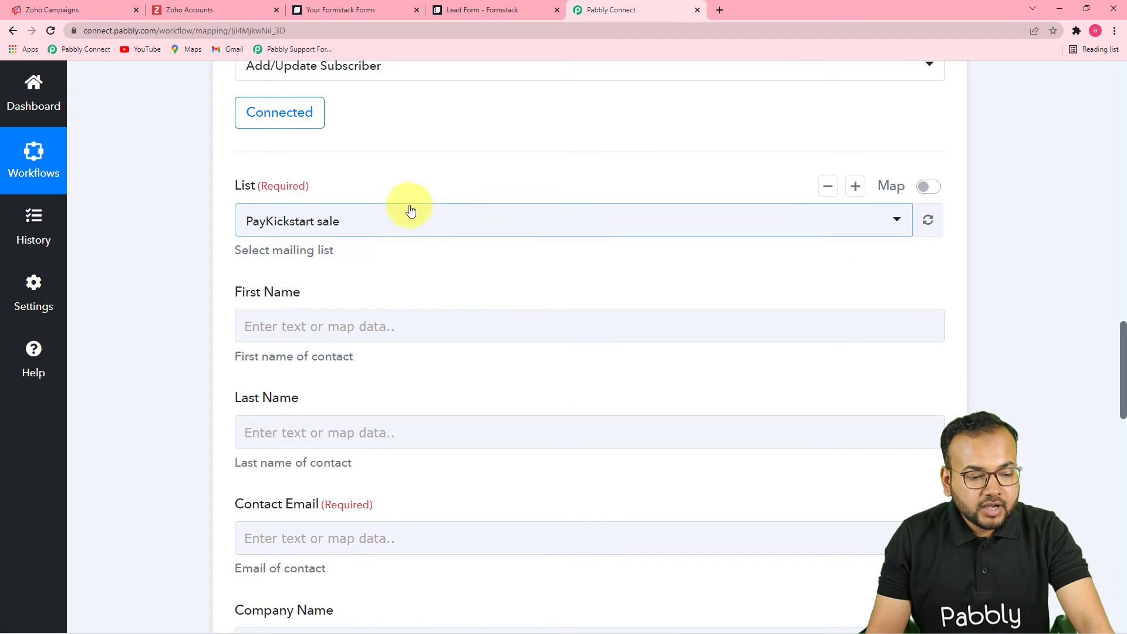
Step: Reload the Zoho Campaigns mailing lists and select Formstack Leads as the List
left_click(461, 234)
left_click(962, 267)
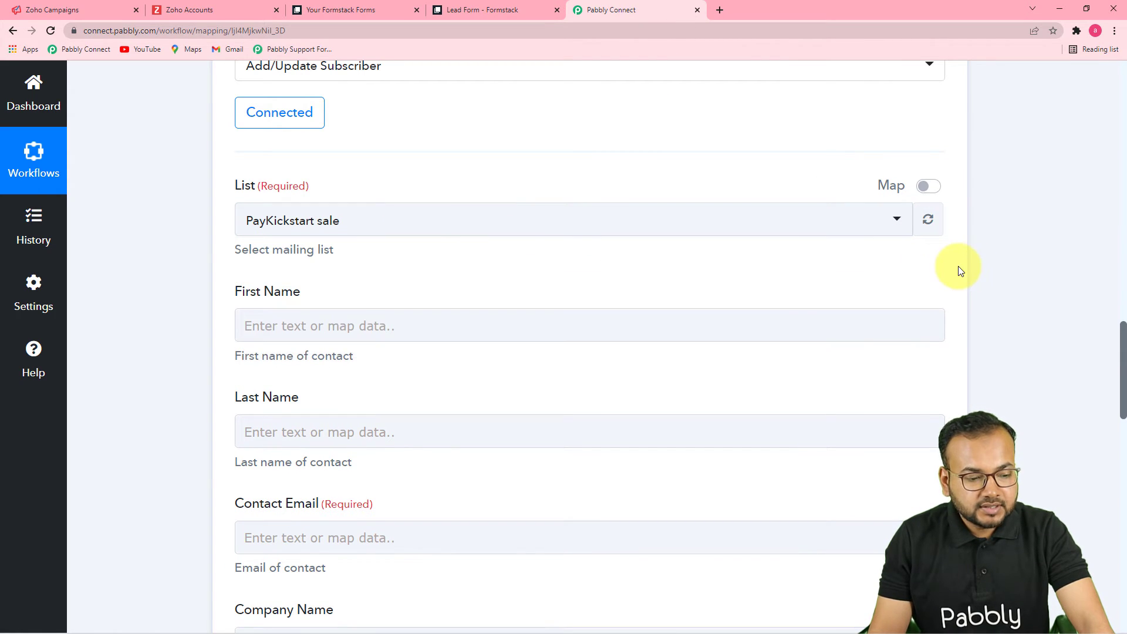
left_click(936, 233)
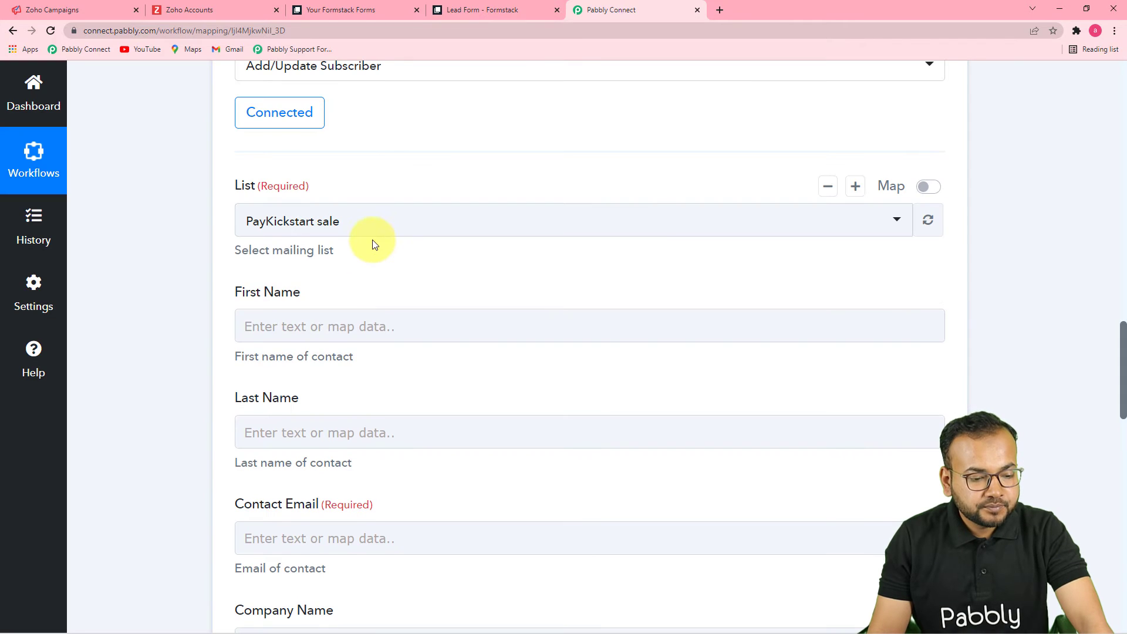
left_click(372, 231)
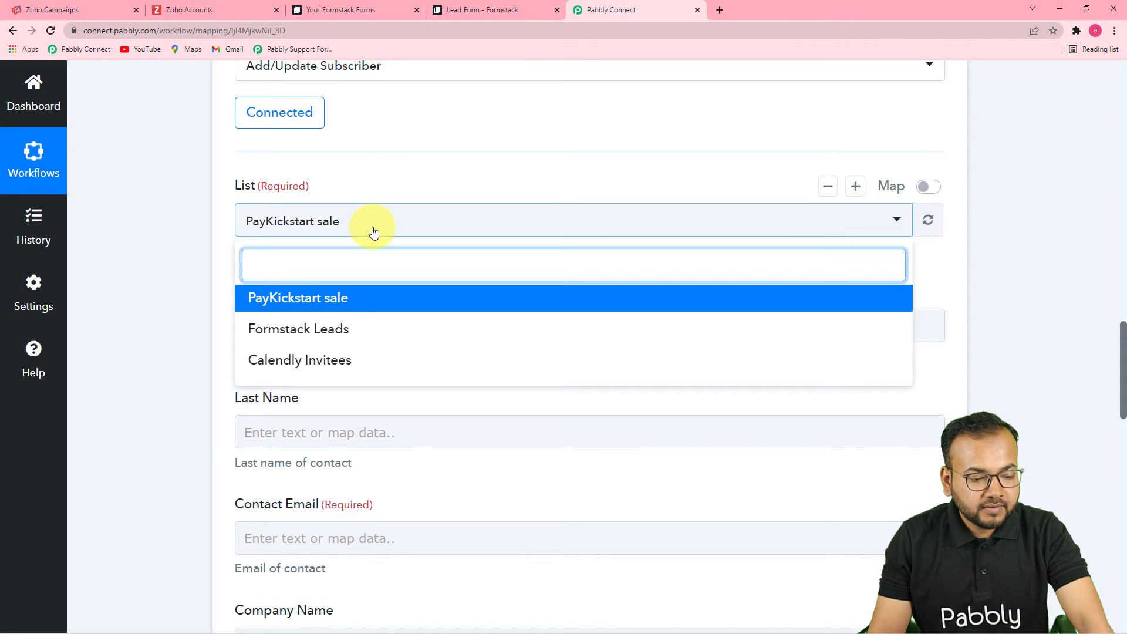
left_click(302, 332)
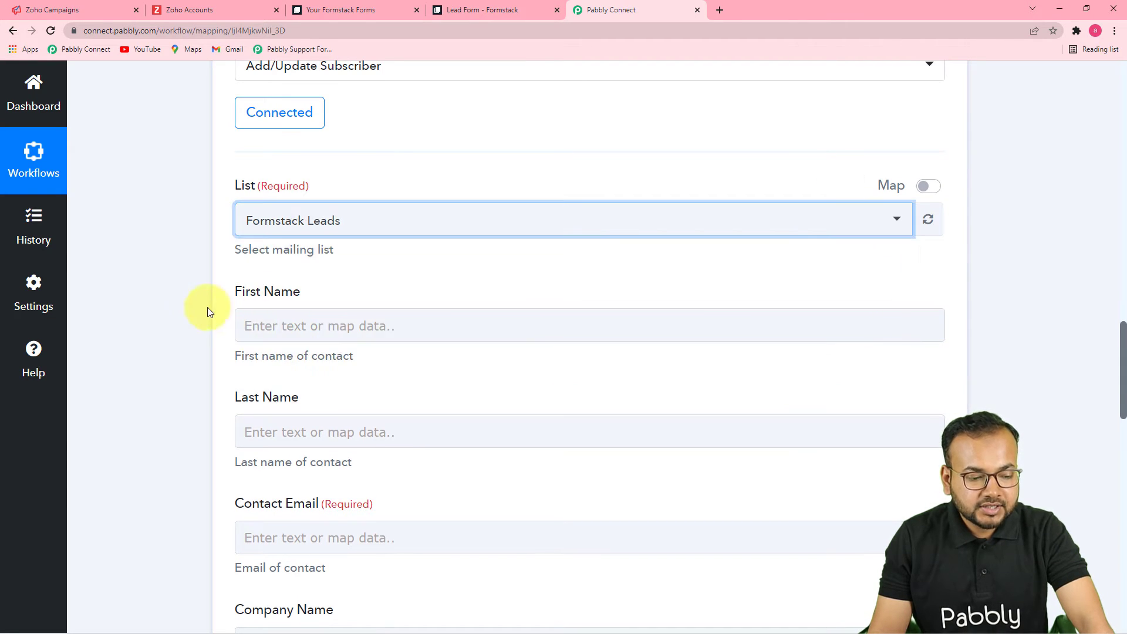
scroll(184, 336, "down", 1)
scroll(184, 336, "down", 2)
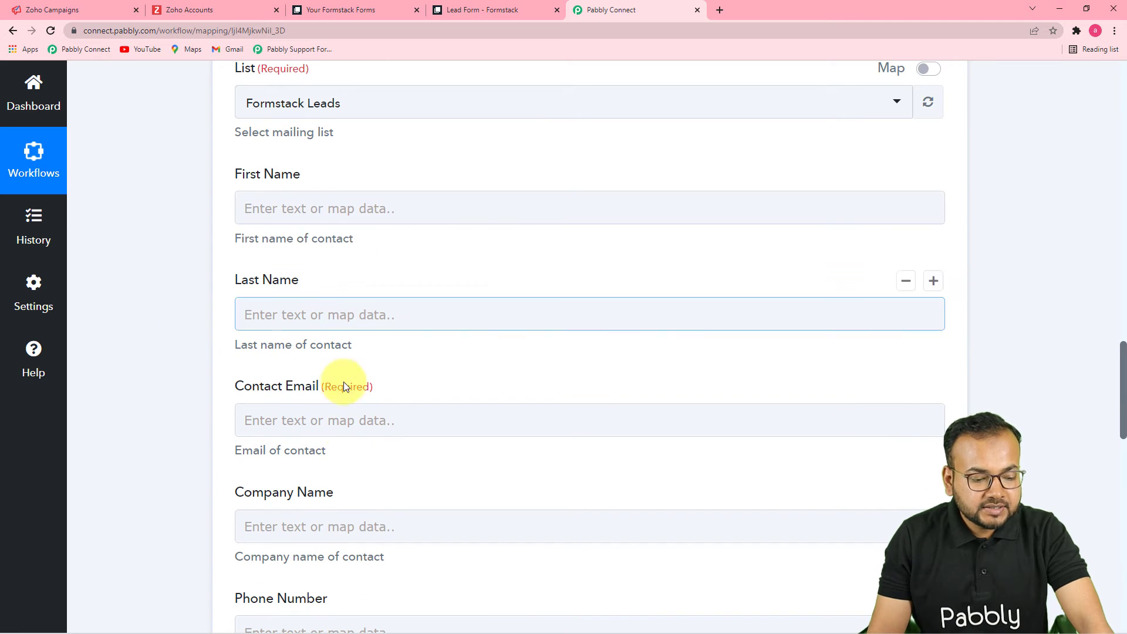
scroll(332, 491, "down", 6)
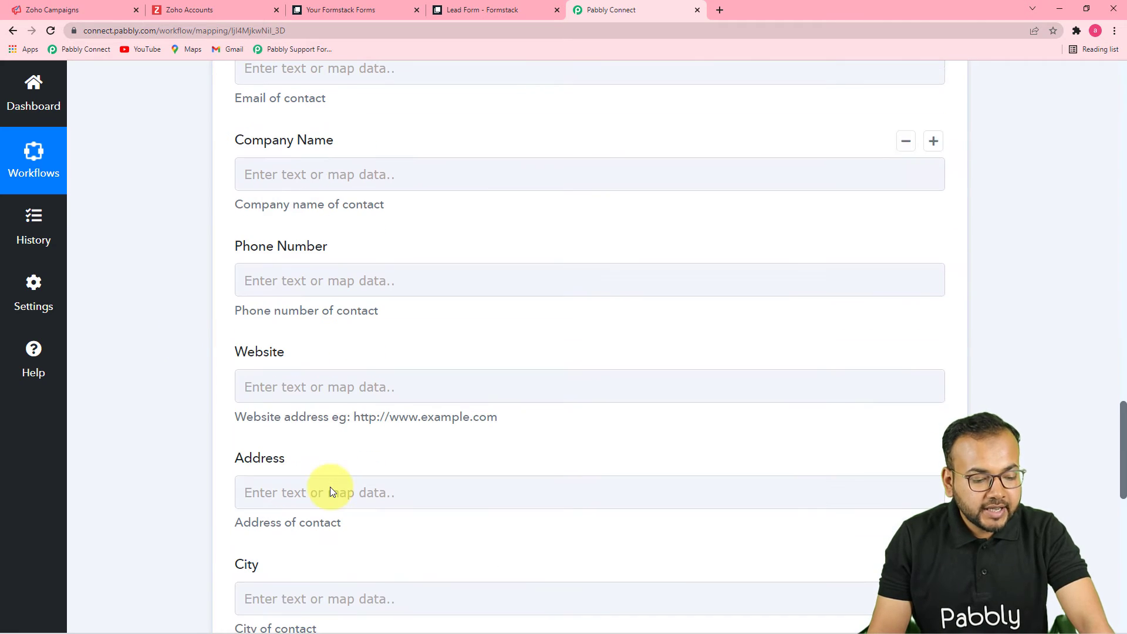
scroll(776, 514, "up", 5)
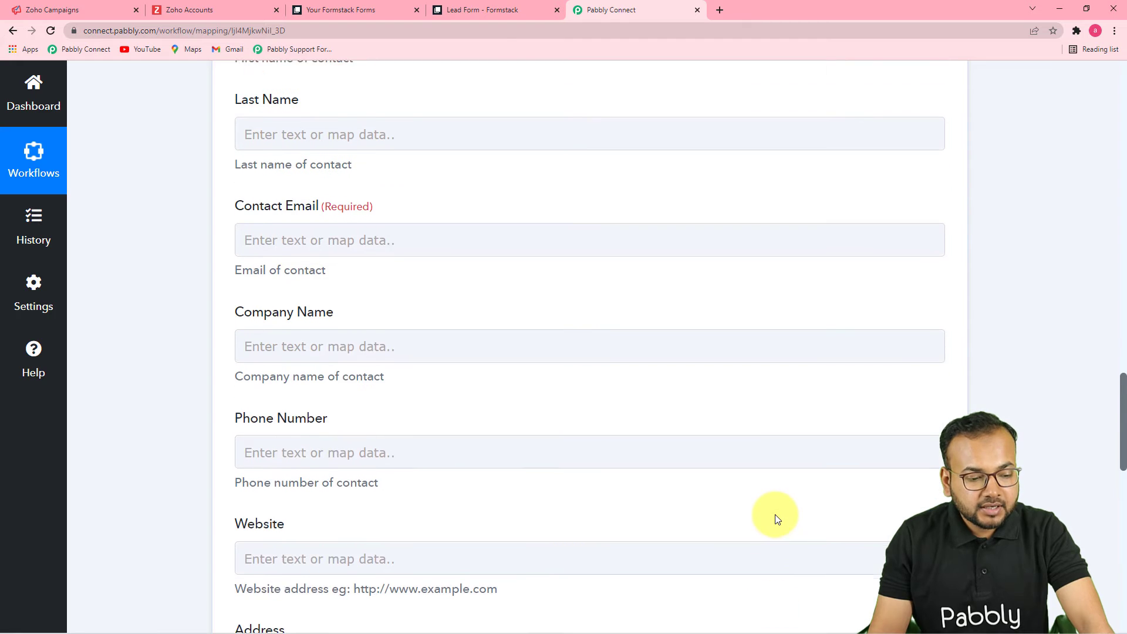
scroll(1087, 346, "up", 14)
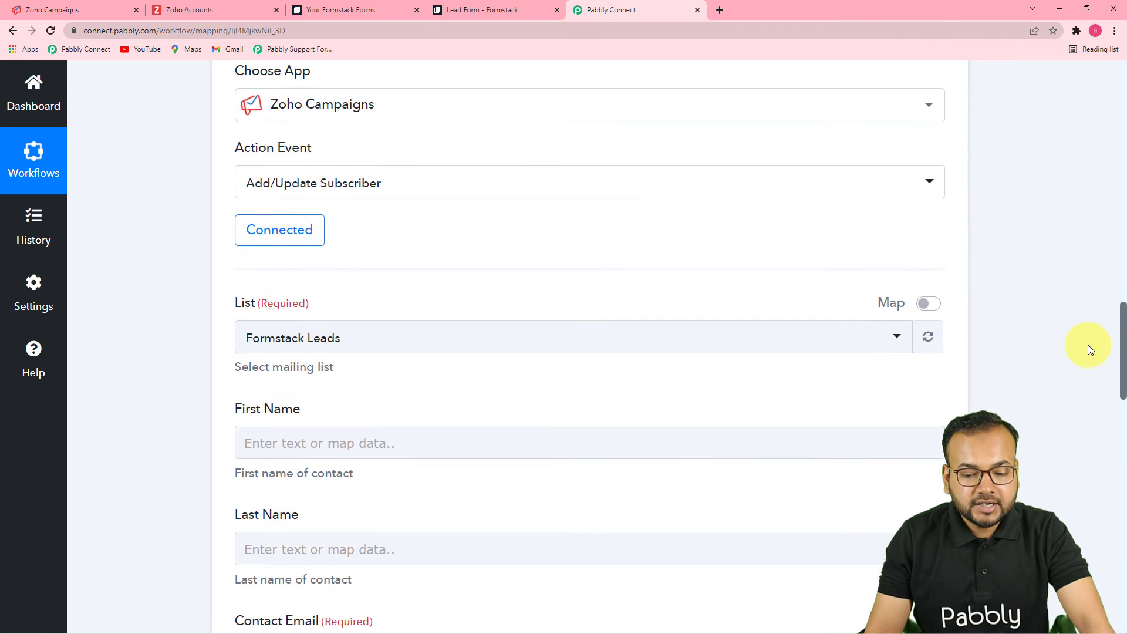
scroll(1087, 346, "up", 3)
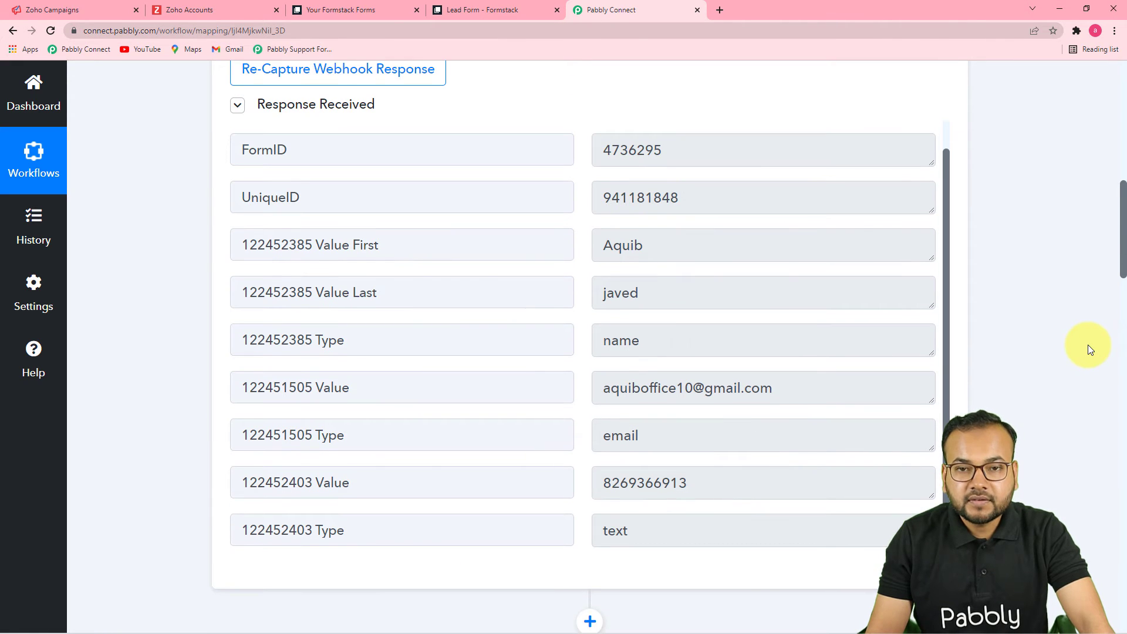
scroll(1087, 346, "down", 4)
scroll(1087, 343, "down", 12)
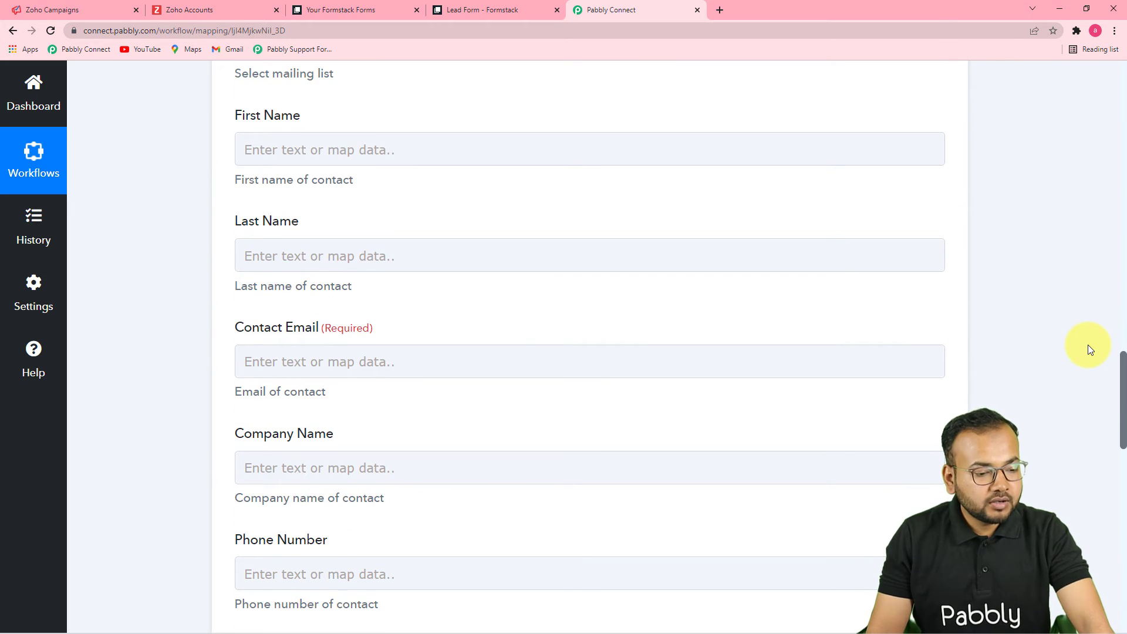
Step: Map the Formstack submission's first and last name into First Name and Last Name
left_click(357, 152)
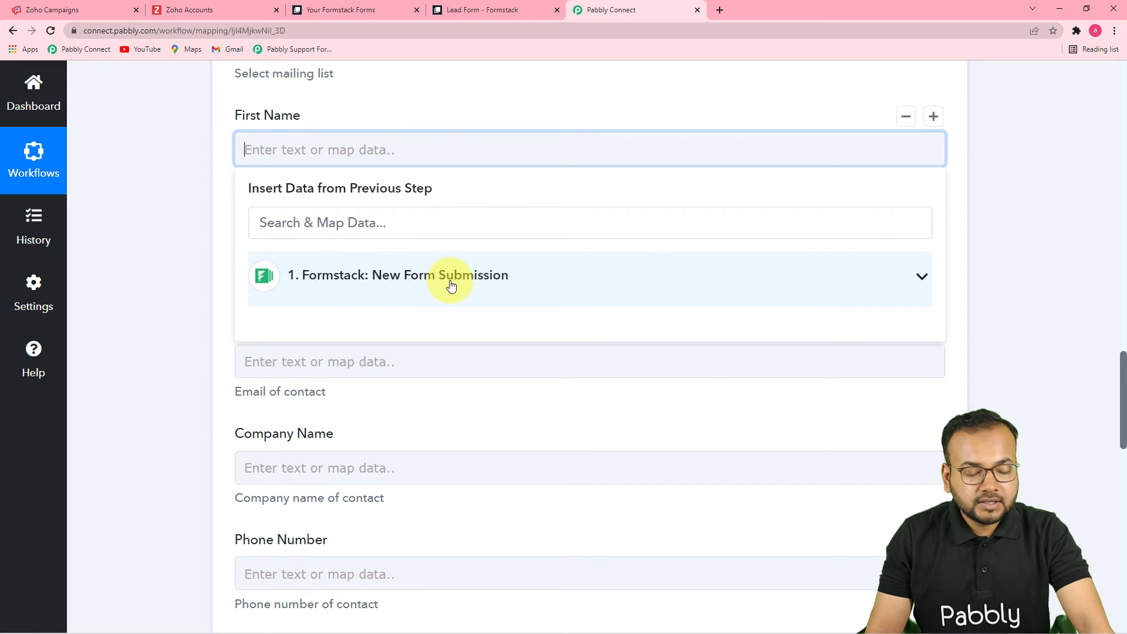
left_click(425, 283)
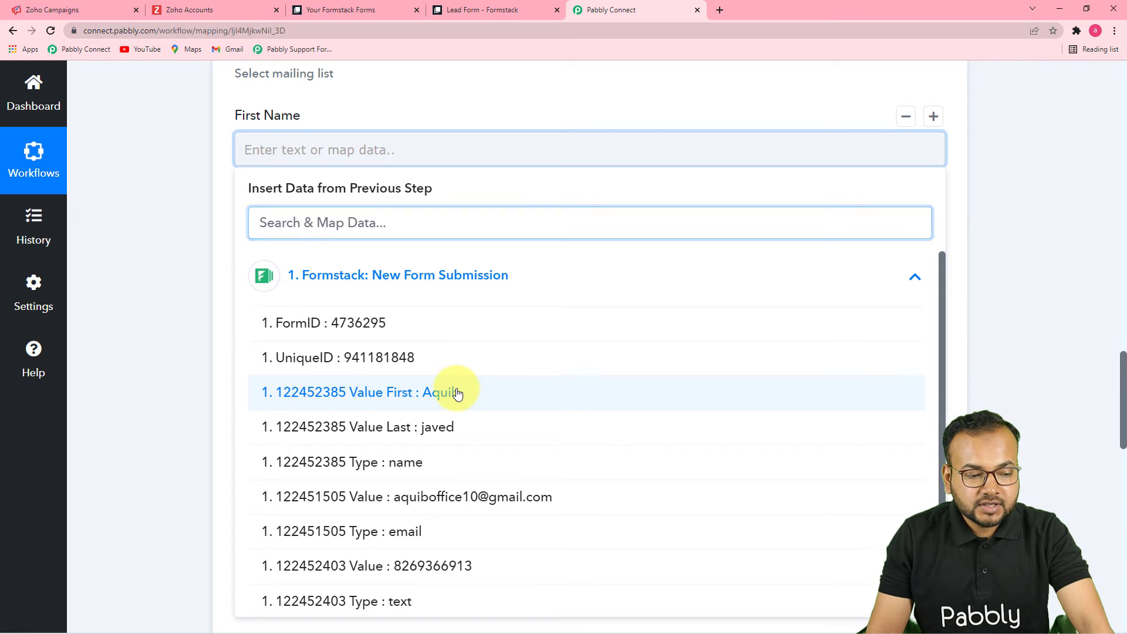
left_click(459, 391)
scroll(222, 276, "down", 1)
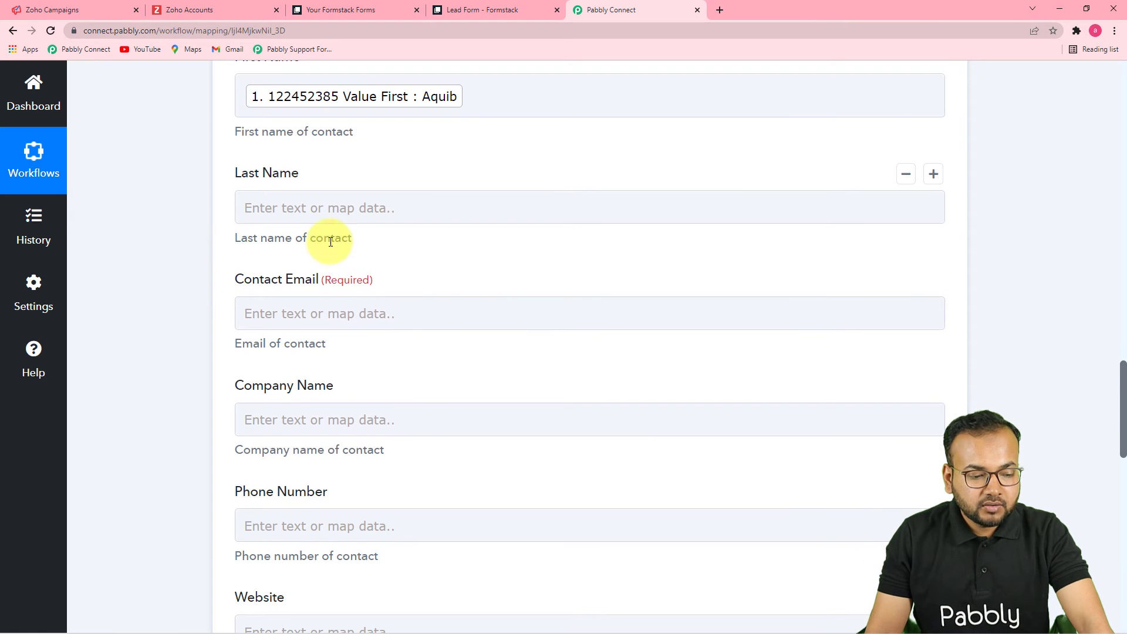
left_click(360, 207)
left_click(358, 343)
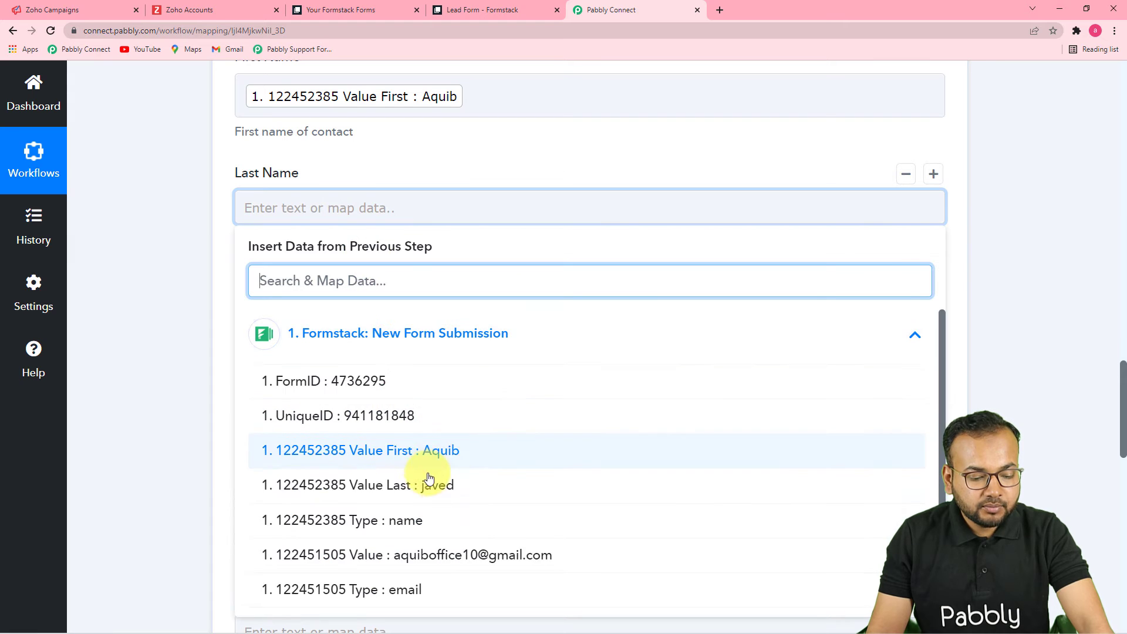
left_click(428, 481)
scroll(203, 334, "down", 3)
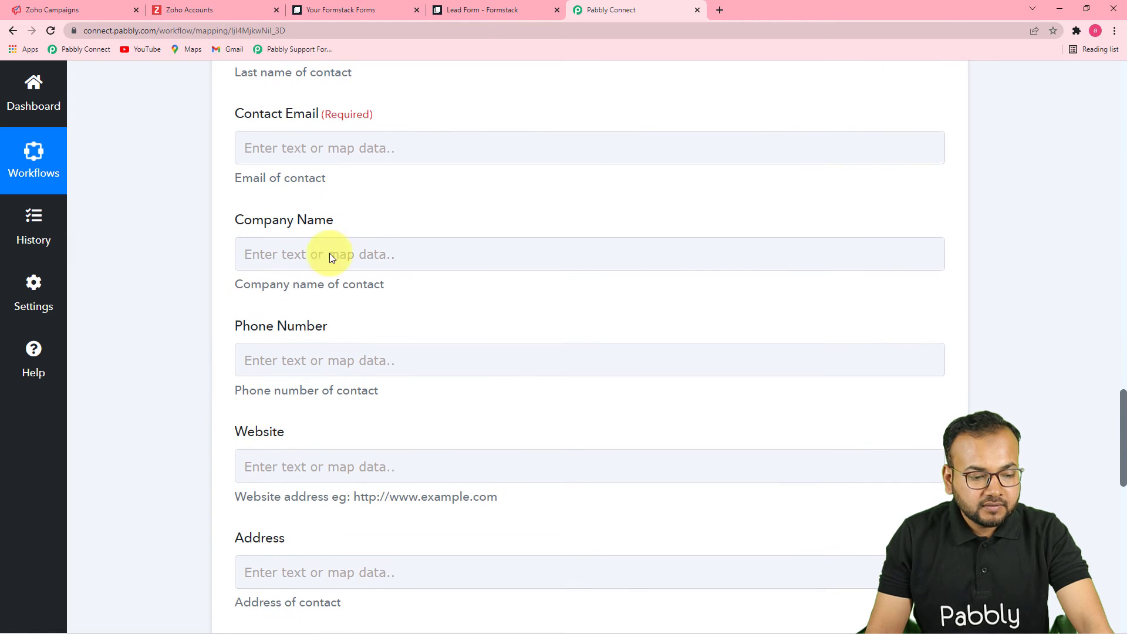
Step: Map the submitted email and phone number into Contact Email and Phone Number
left_click(468, 147)
left_click(463, 273)
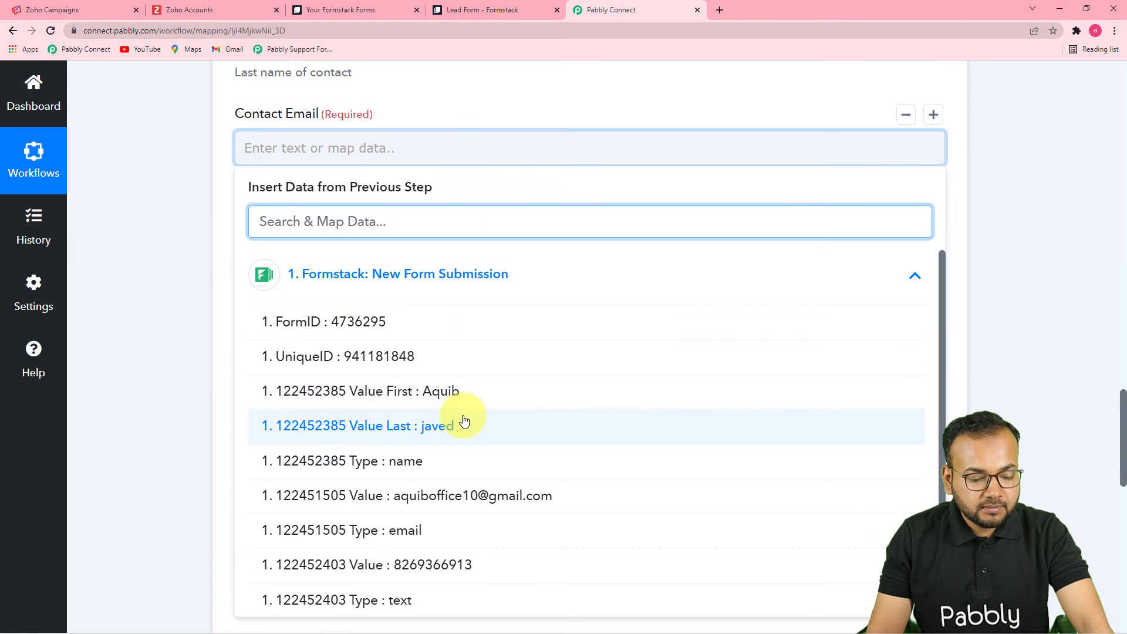
left_click(460, 496)
left_click(210, 347)
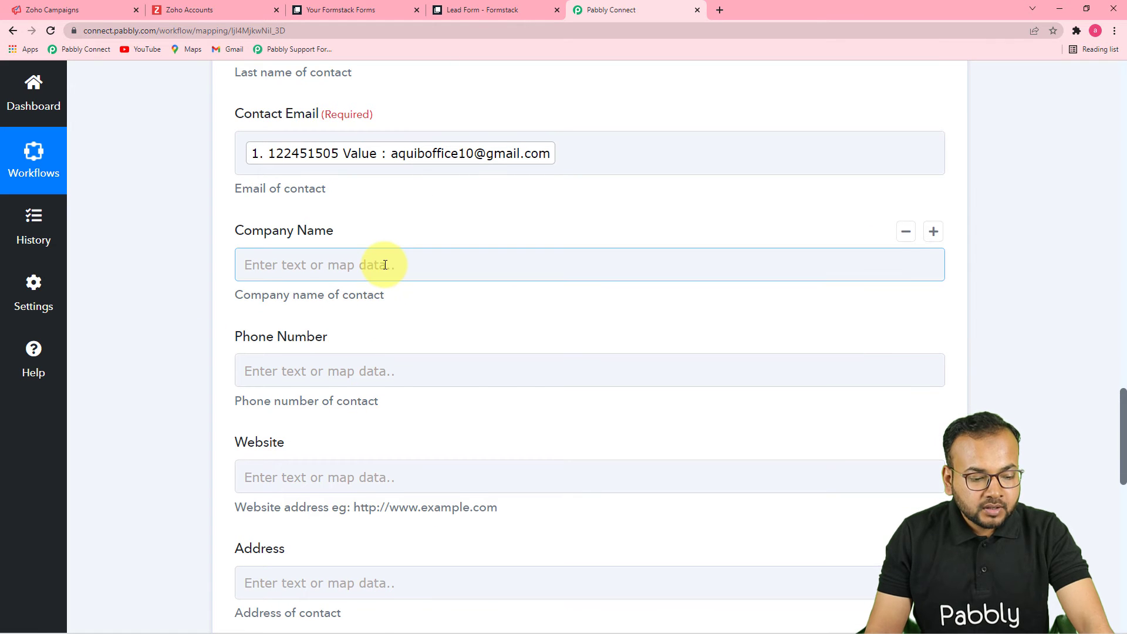
scroll(380, 261, "down", 1)
left_click(330, 322)
scroll(330, 321, "down", 1)
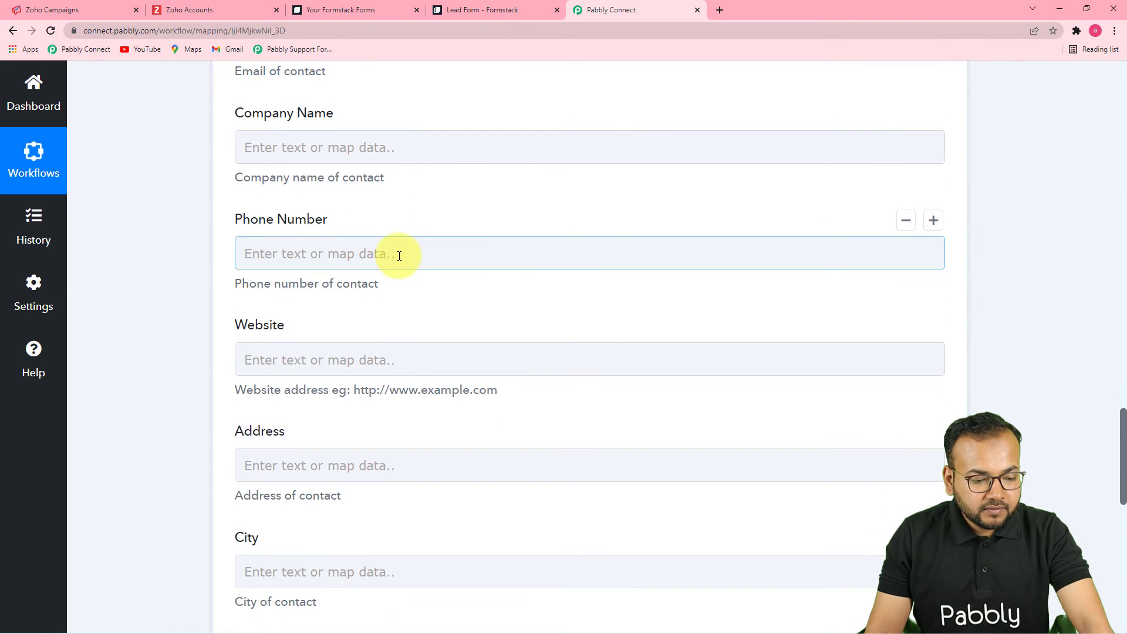
left_click(395, 252)
left_click(395, 379)
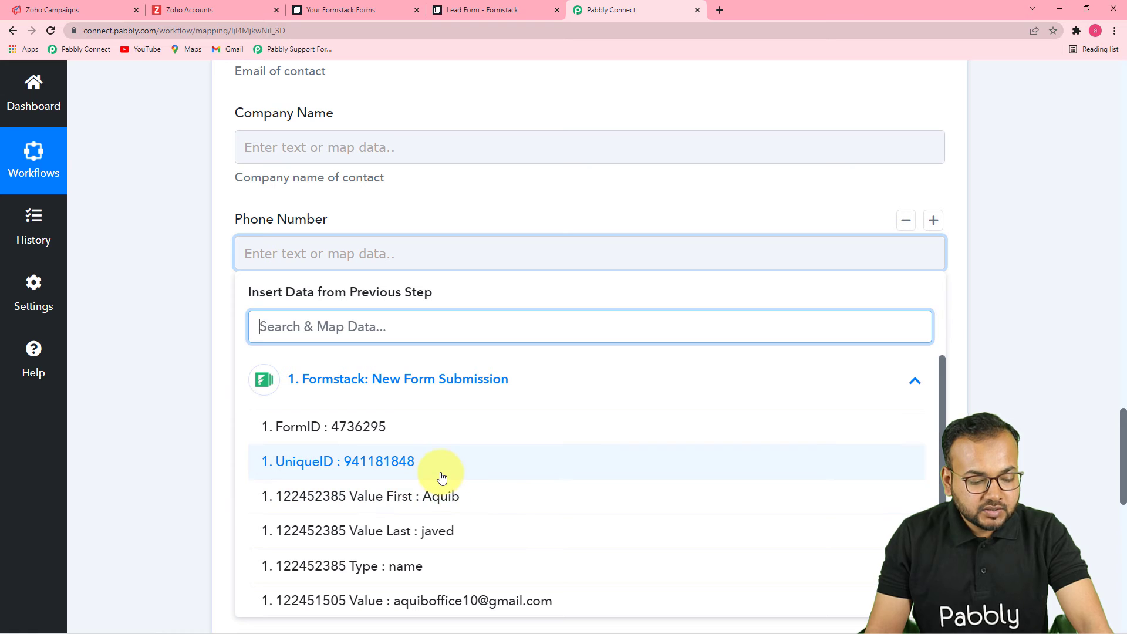
scroll(441, 477, "down", 2)
left_click(441, 554)
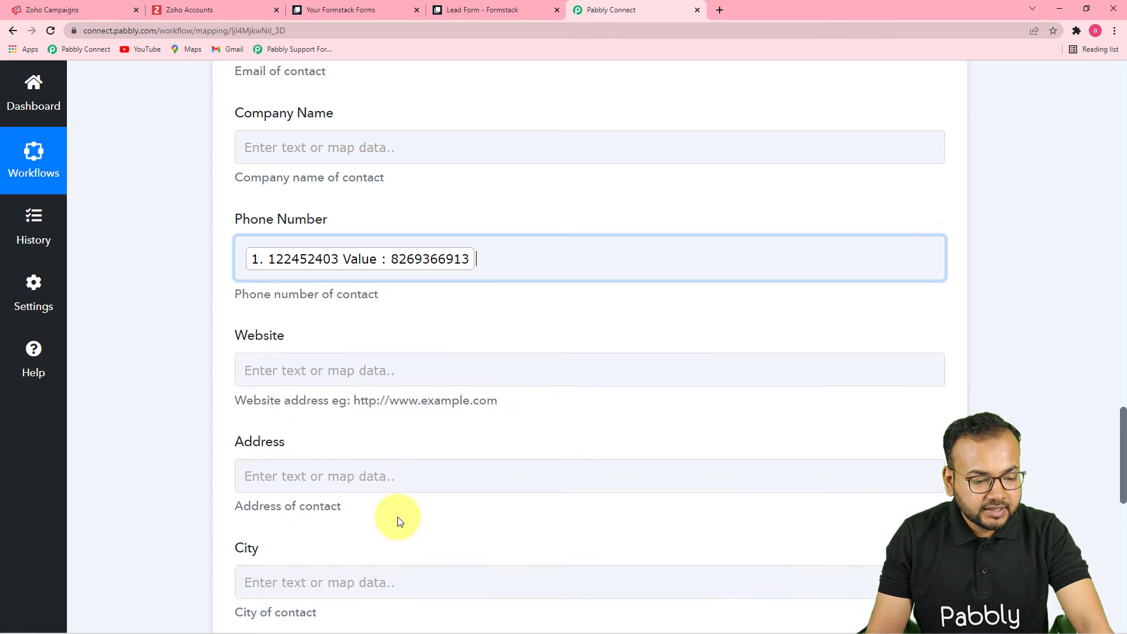
left_click(210, 357)
scroll(210, 357, "down", 4)
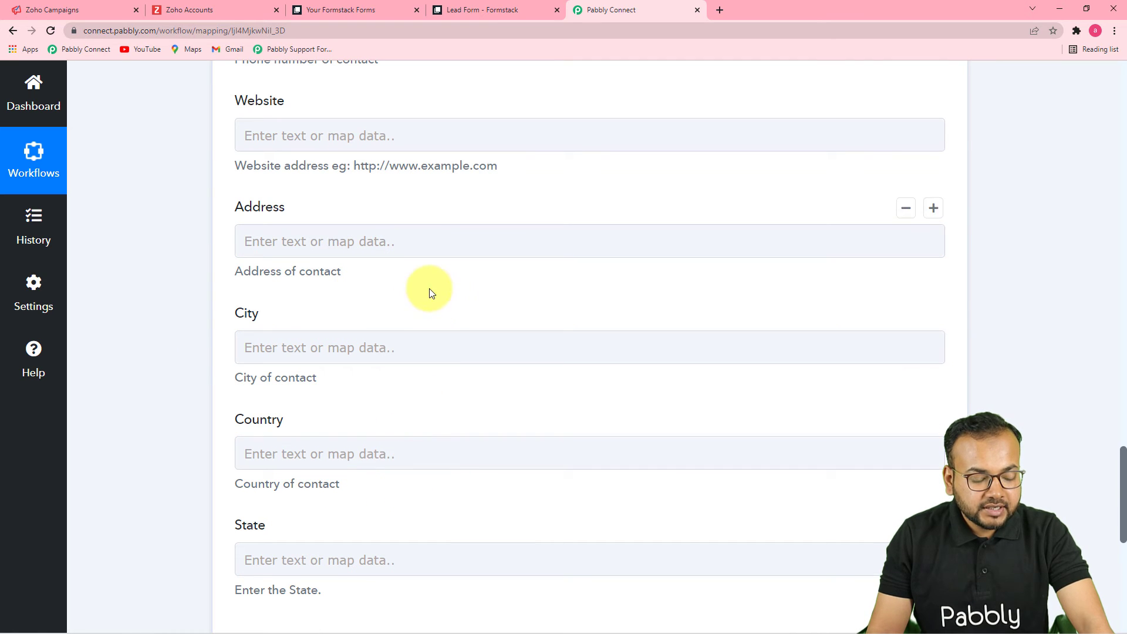
scroll(443, 385, "down", 3)
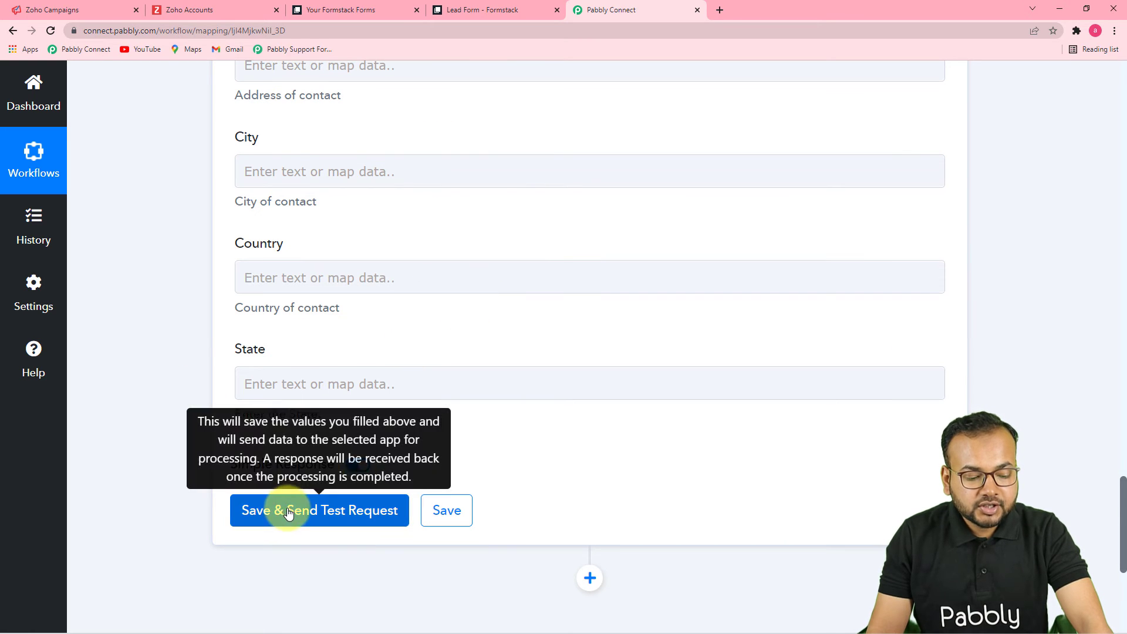
left_click(101, 17)
left_click(417, 260)
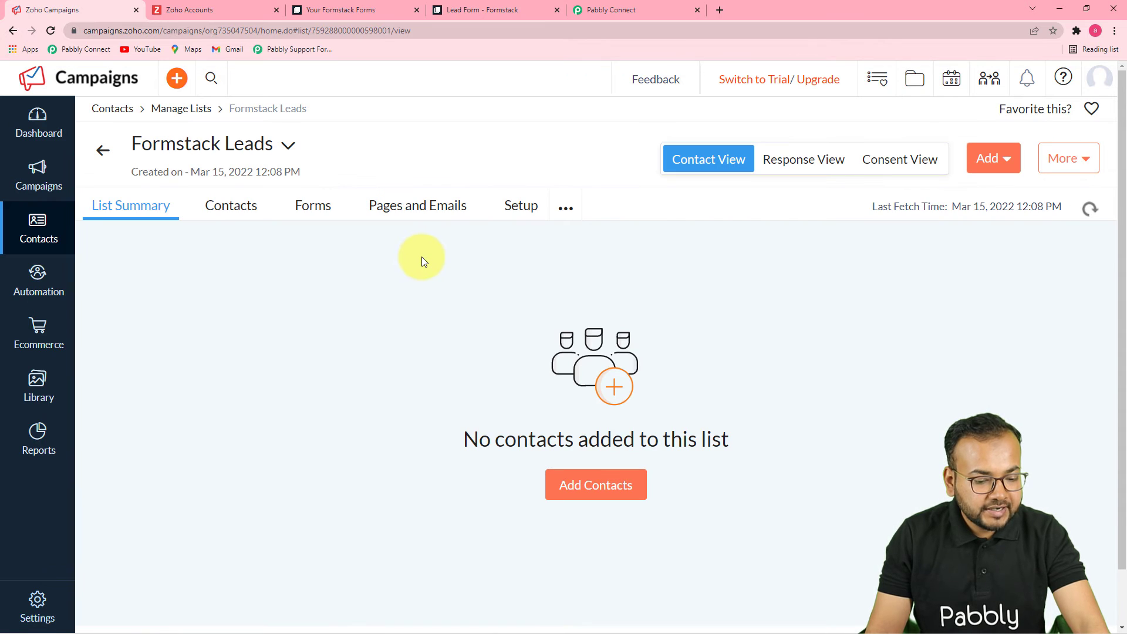
left_click(233, 206)
left_click(606, 10)
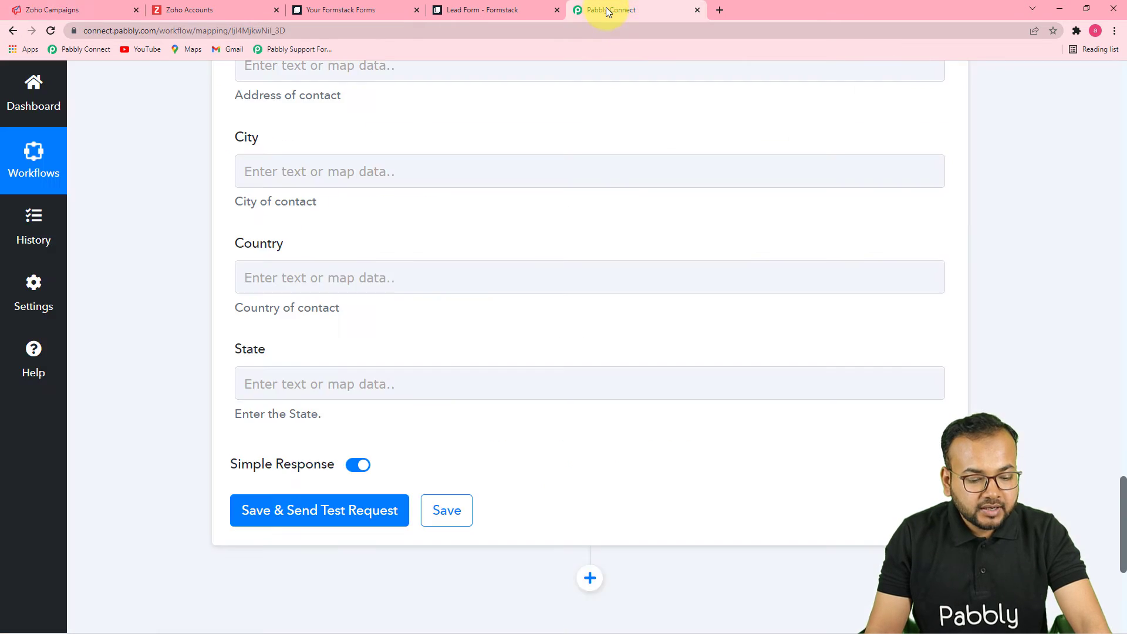
Step: Save the action, send a test request, and expand the response's Message value
left_click(283, 512)
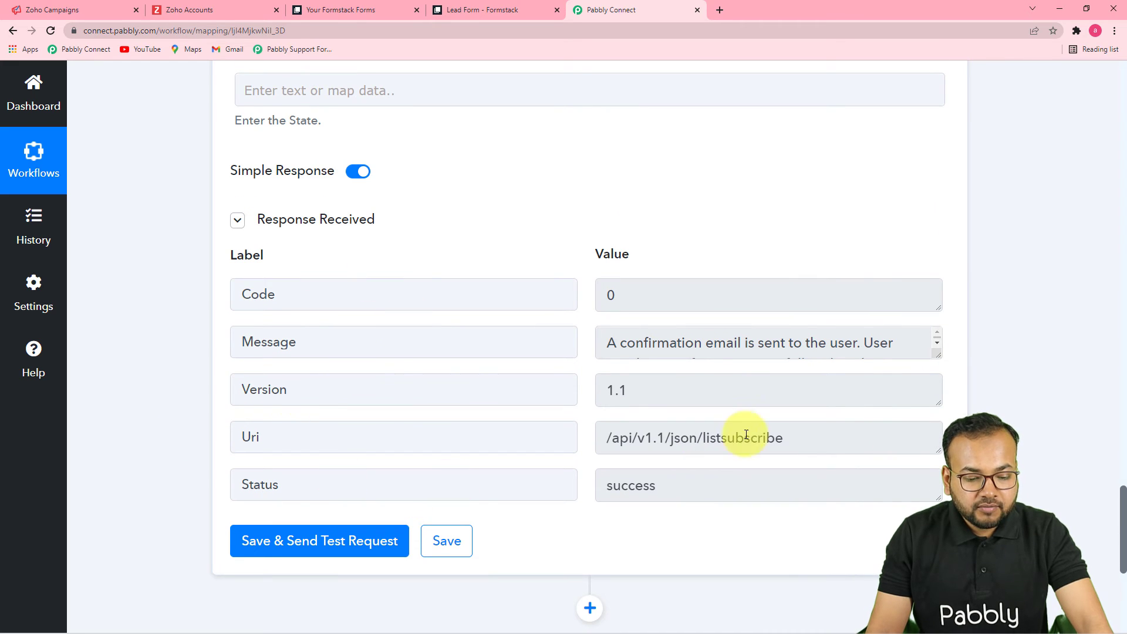
left_click_drag(939, 357, 940, 413)
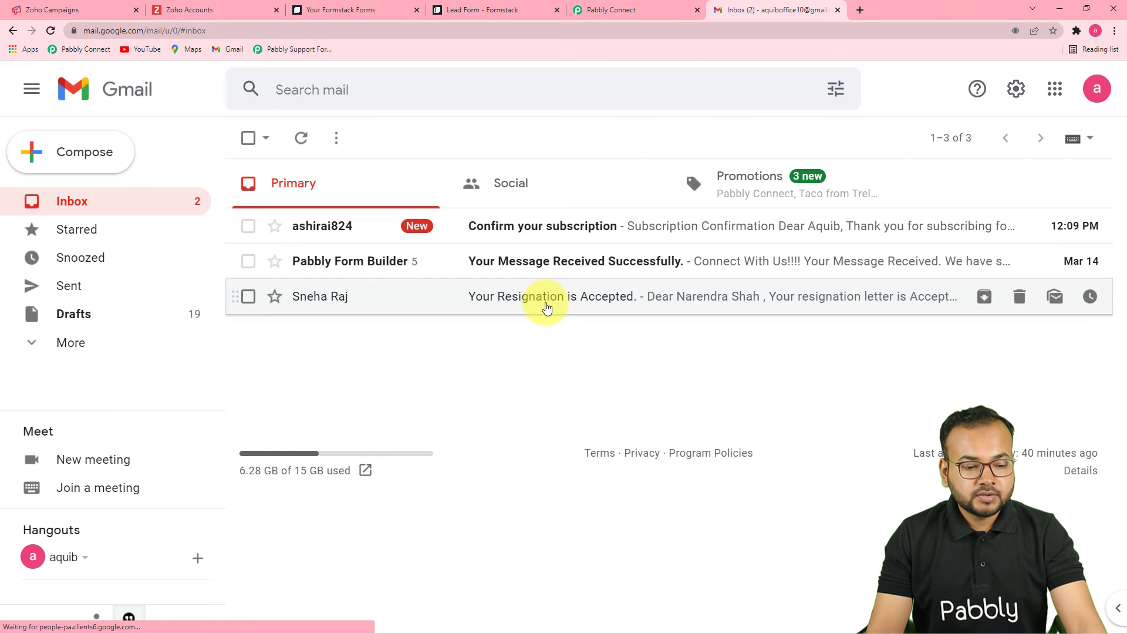
Step: Confirm the subscription from the 'Confirm your subscription' email, then go to the Formstack Leads contacts
left_click(553, 237)
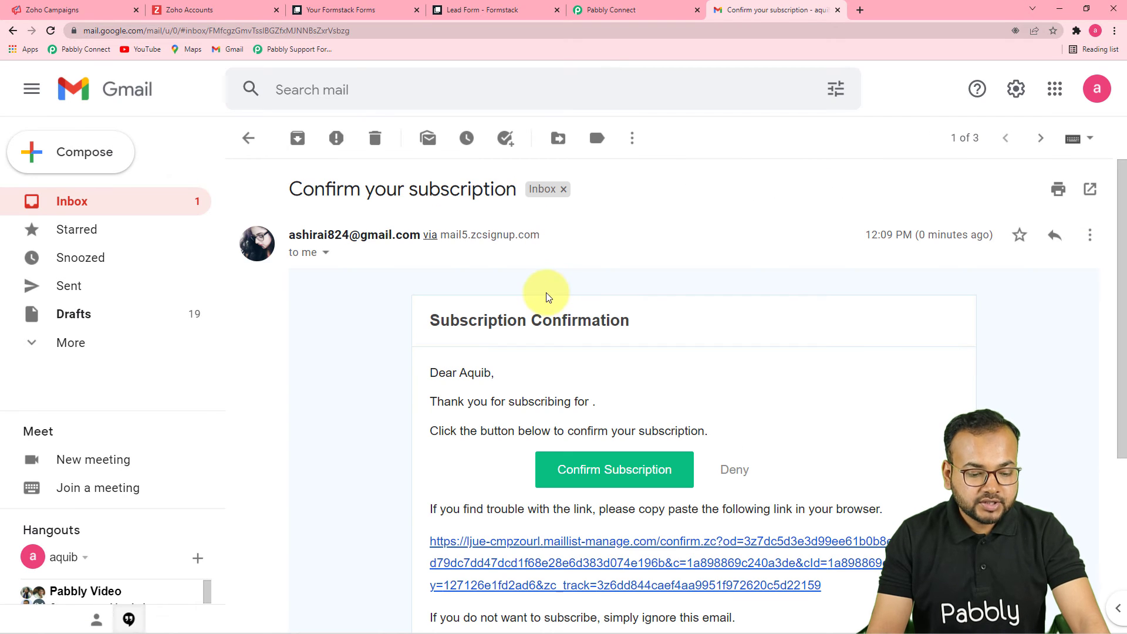
scroll(541, 294, "down", 2)
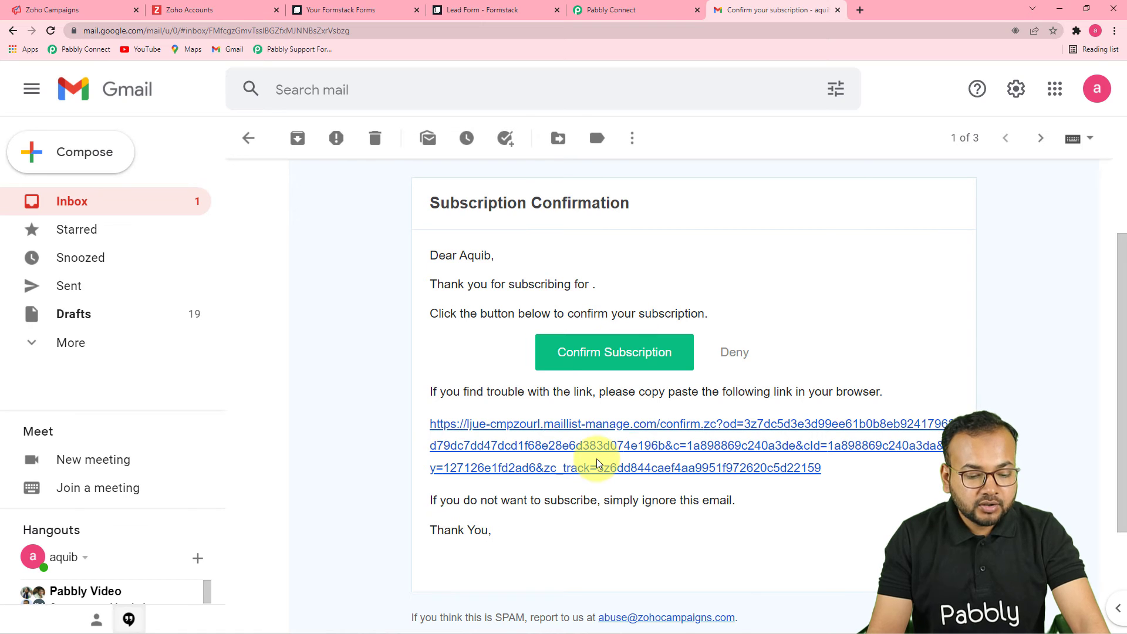
left_click(598, 356)
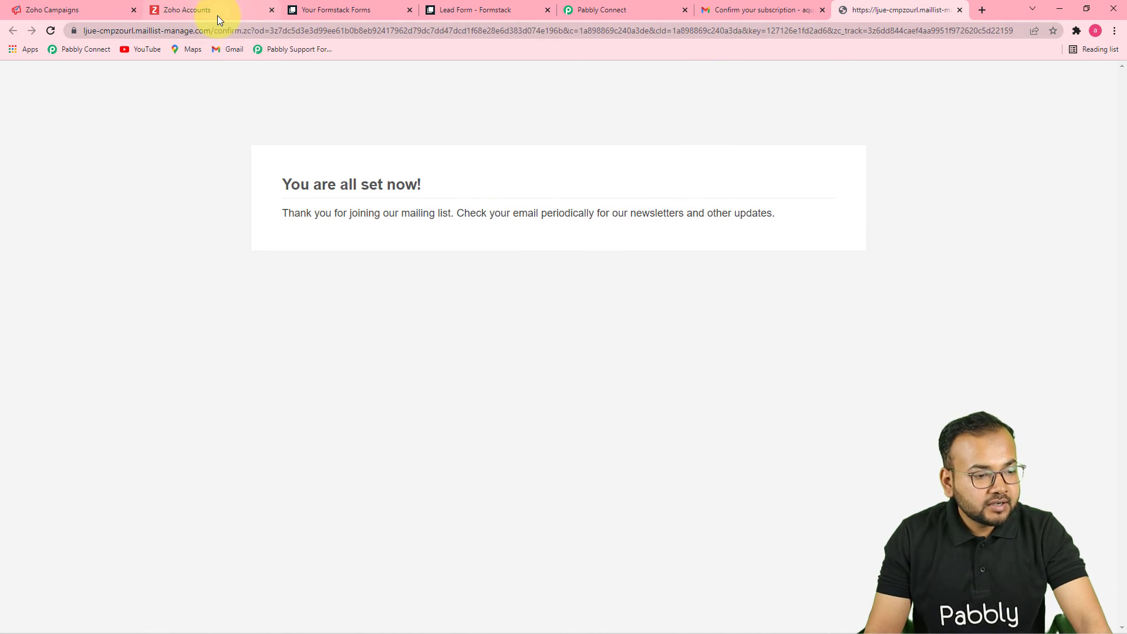
left_click(94, 10)
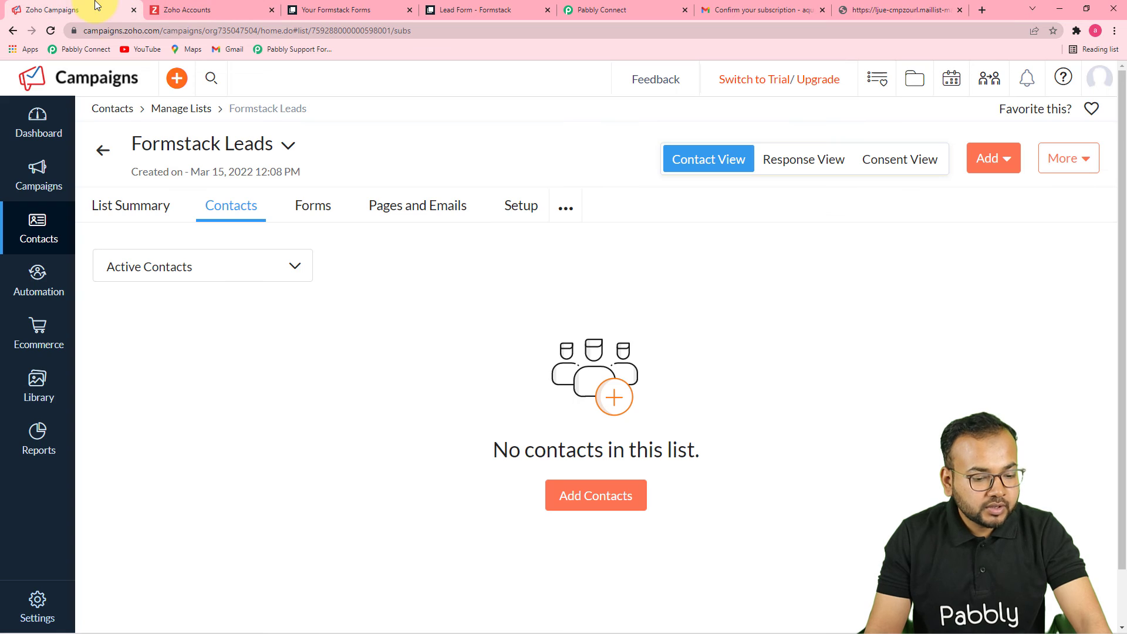
Step: Reload the Formstack Leads contacts page to see the confirmed test contact
left_click(51, 30)
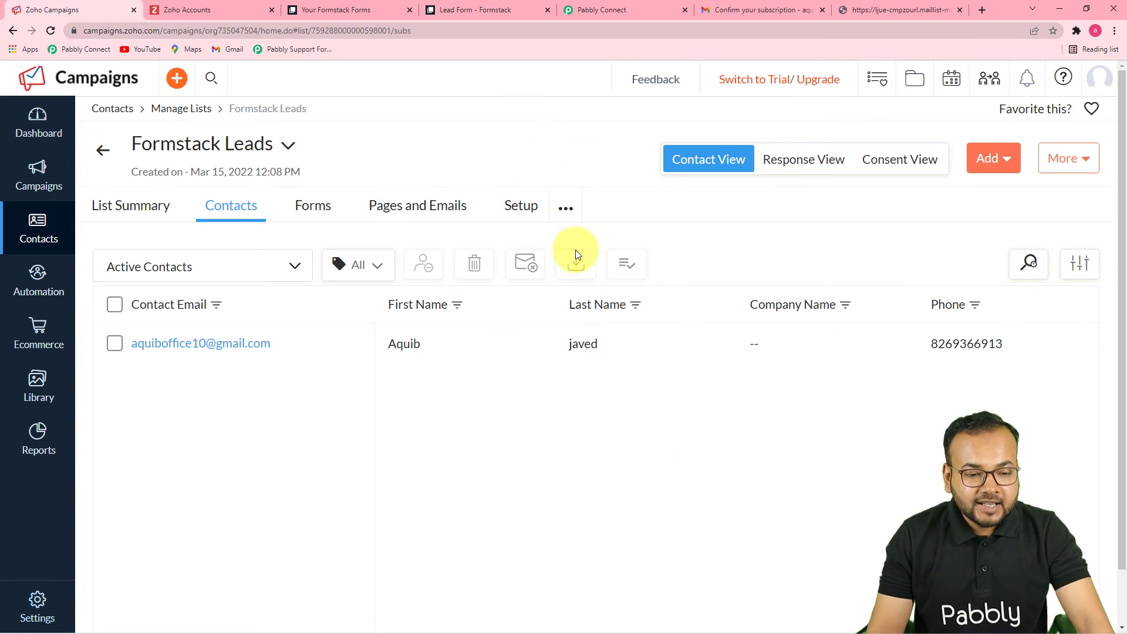
left_click(621, 10)
Step: Scroll the workflow from the Formstack trigger through the field mapping to the test response
scroll(1120, 326, "up", 3)
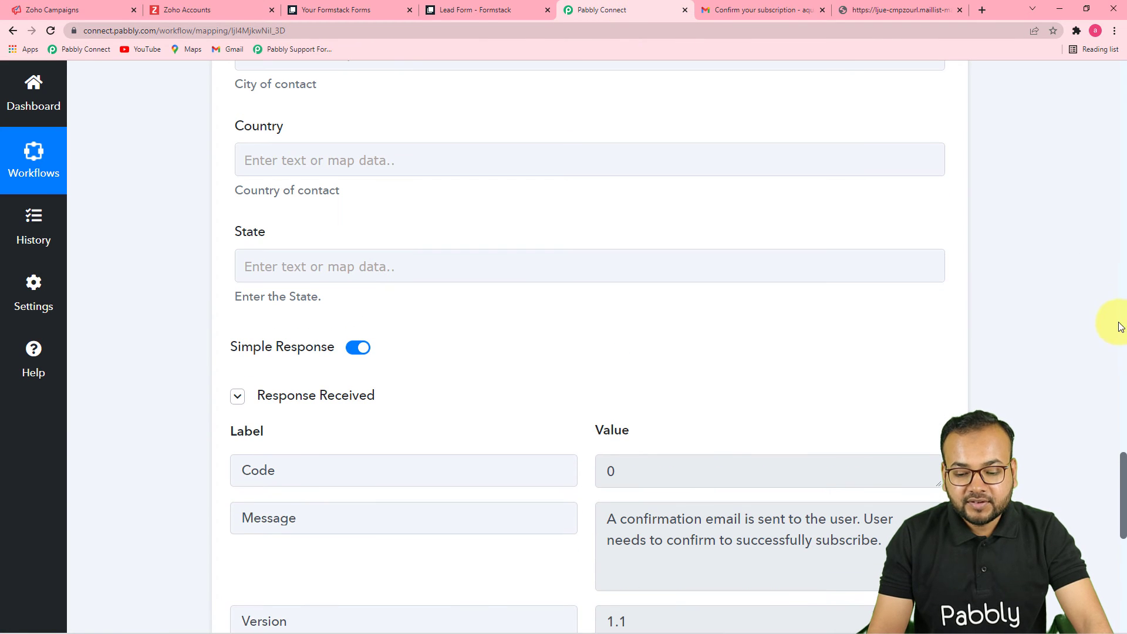
left_click_drag(1122, 479, 1093, 102)
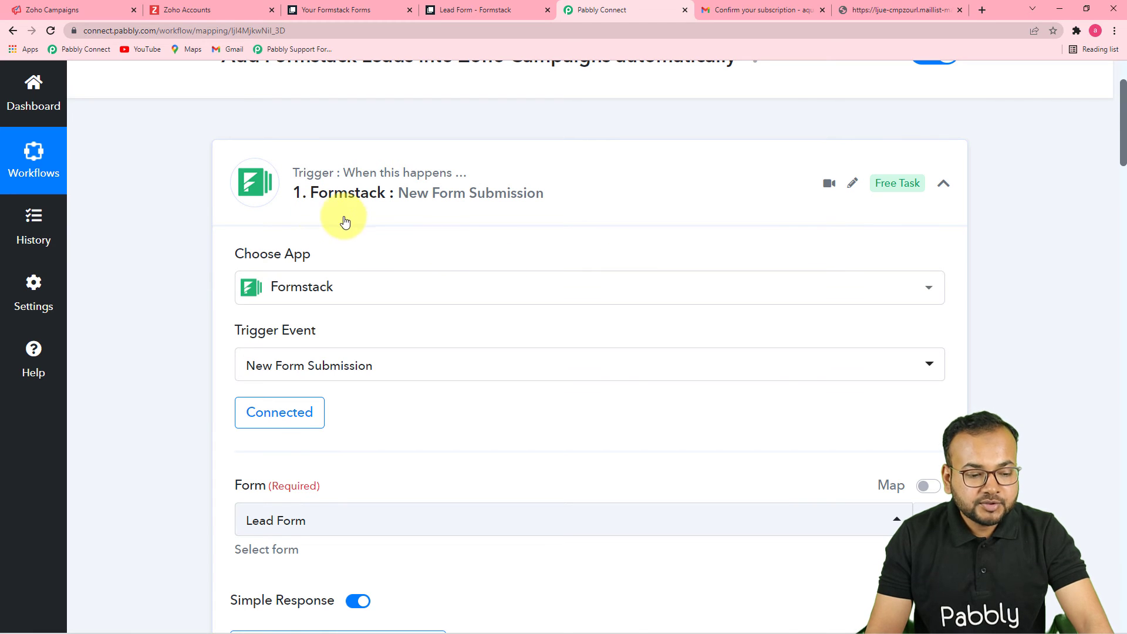
scroll(448, 246, "down", 8)
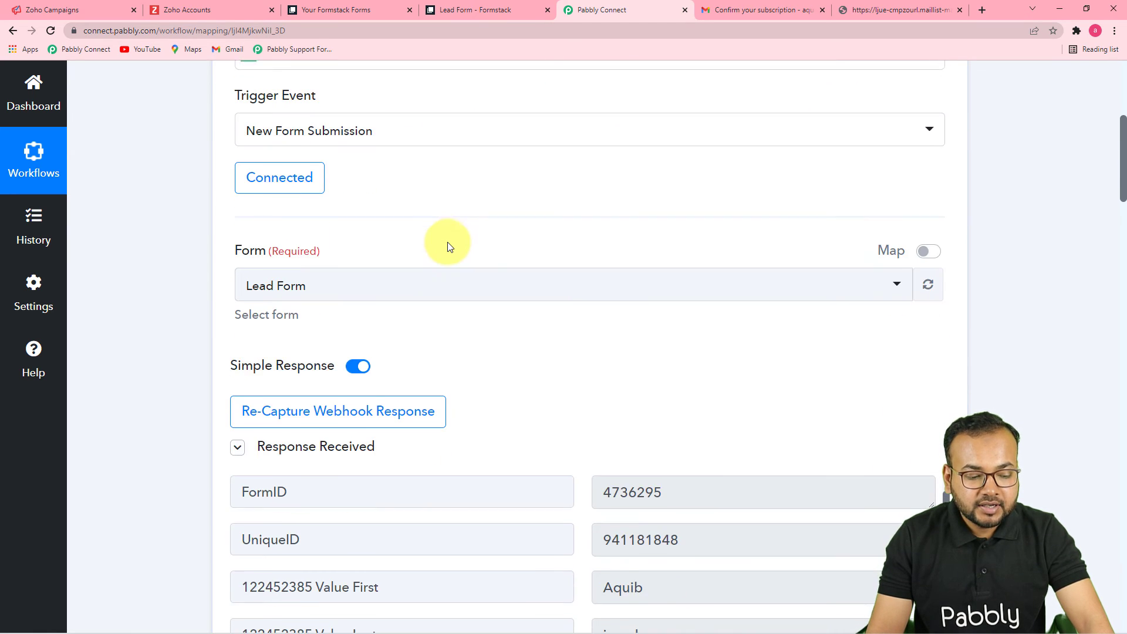
scroll(447, 242, "down", 3)
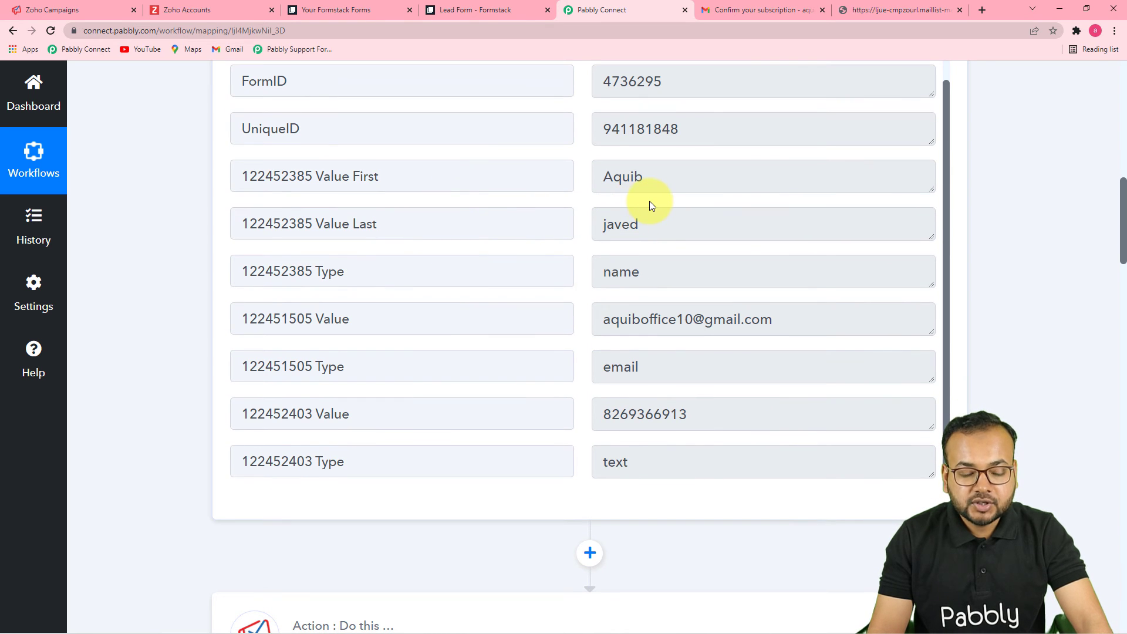
scroll(646, 237, "down", 5)
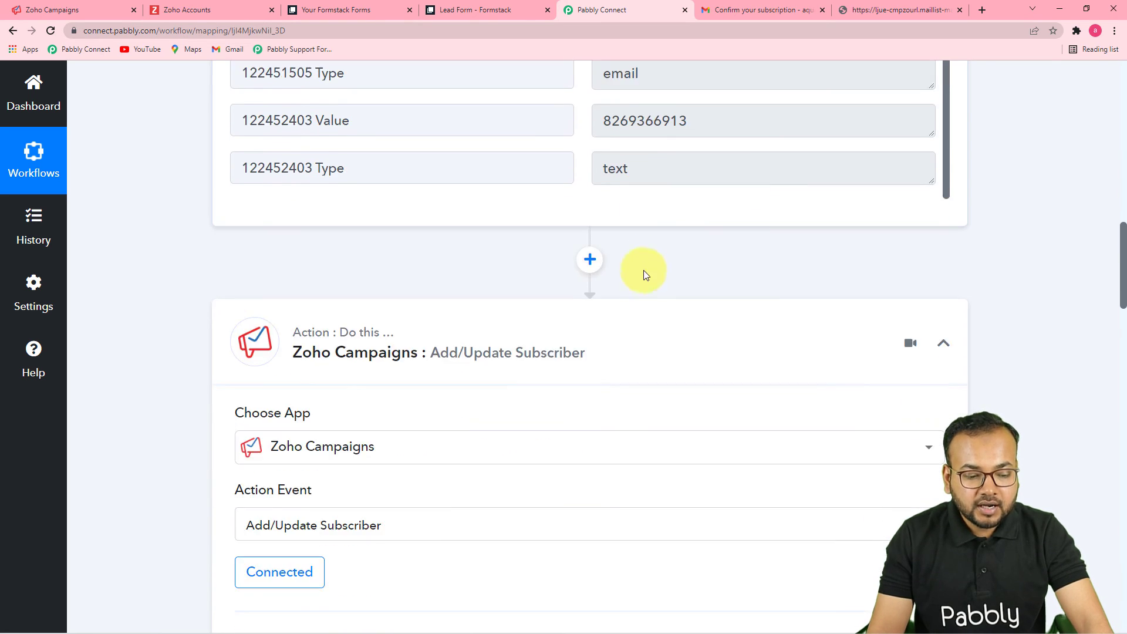
scroll(645, 275, "down", 3)
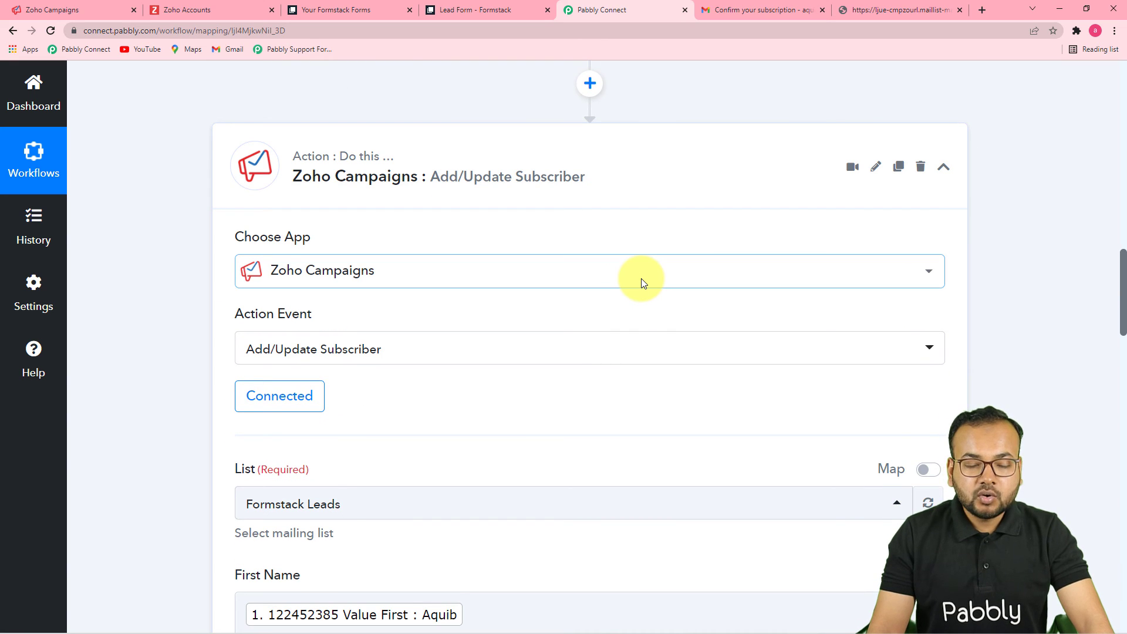
scroll(634, 315, "down", 4)
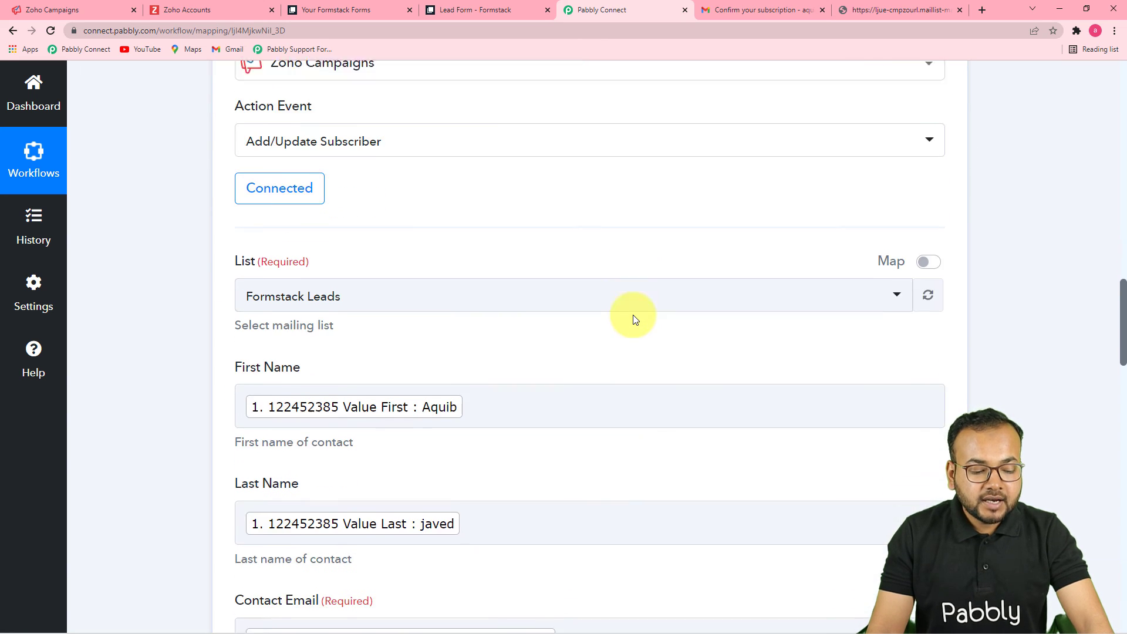
scroll(633, 318, "down", 7)
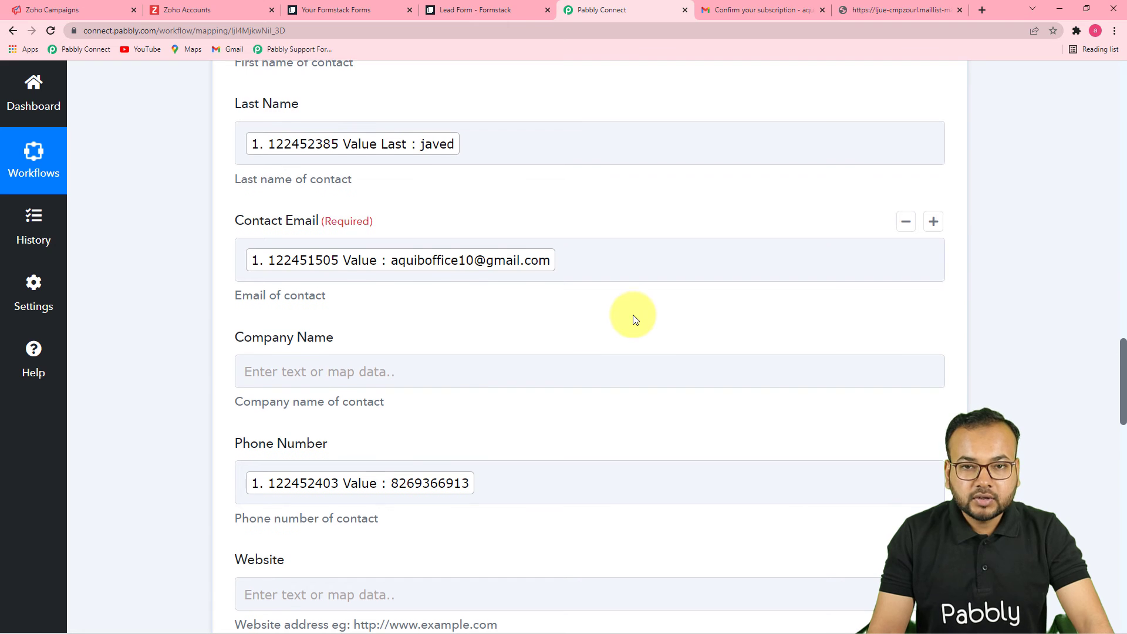
scroll(633, 319, "down", 7)
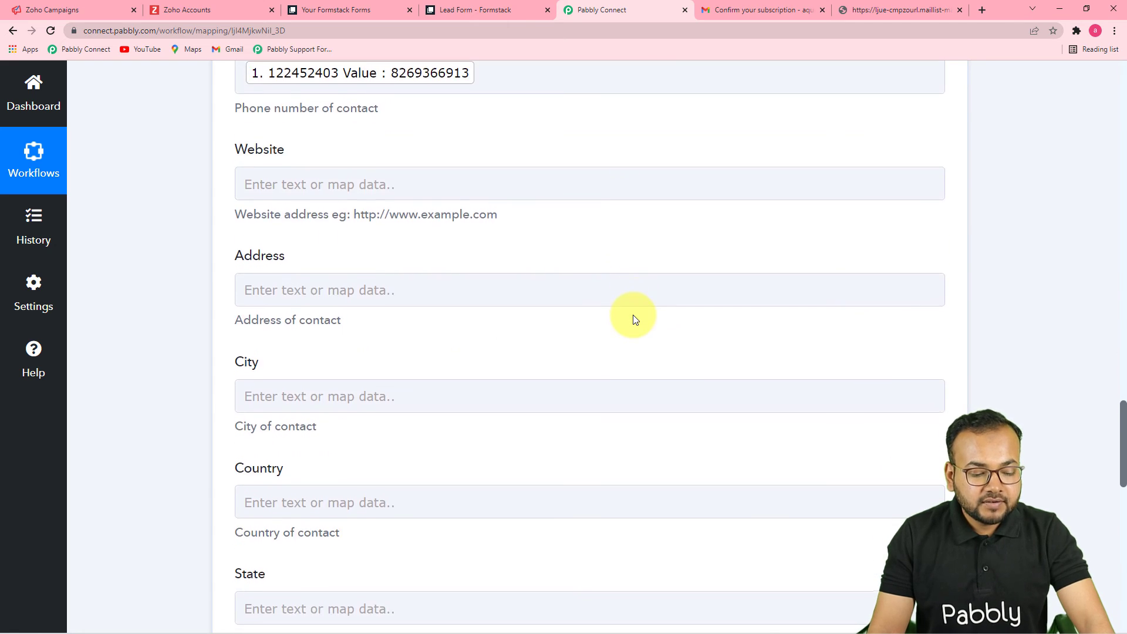
scroll(634, 318, "down", 9)
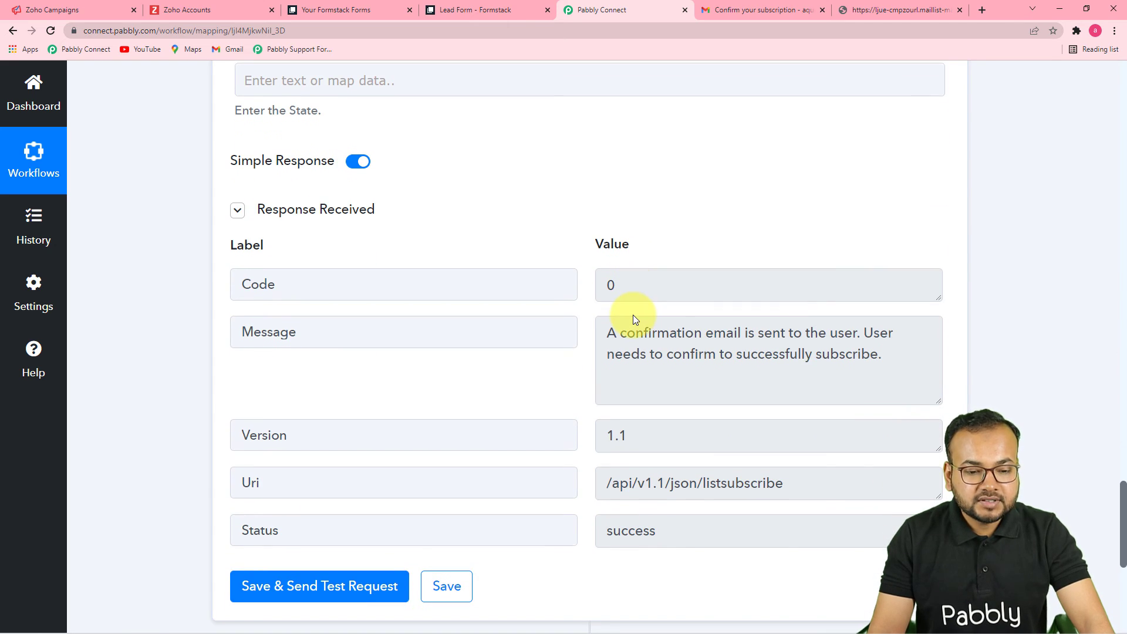
left_click(796, 13)
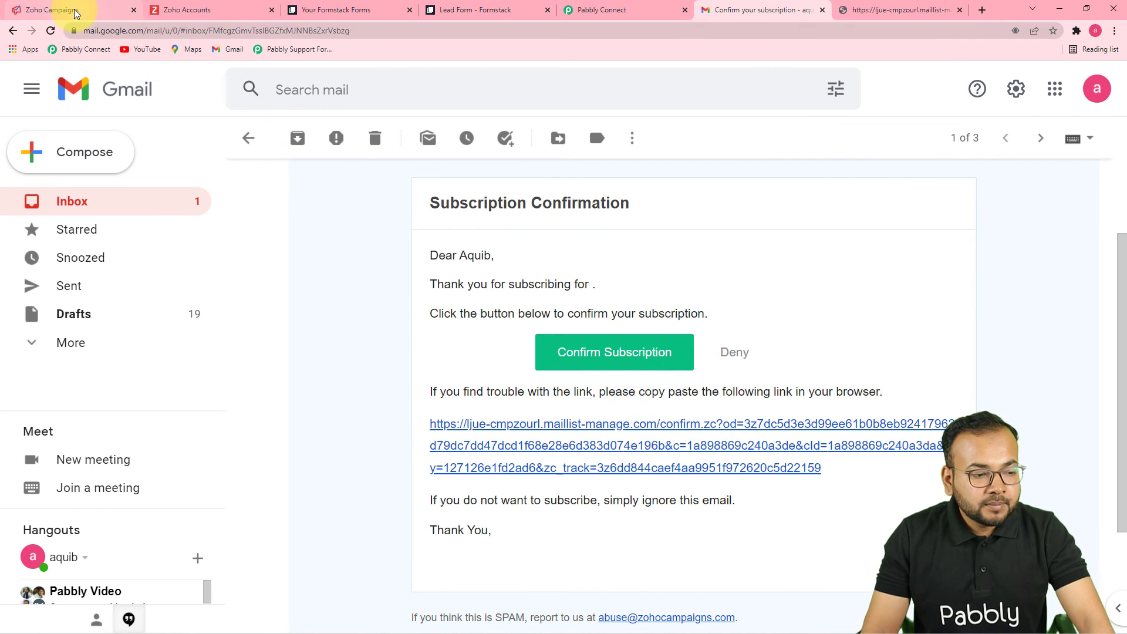
left_click(56, 10)
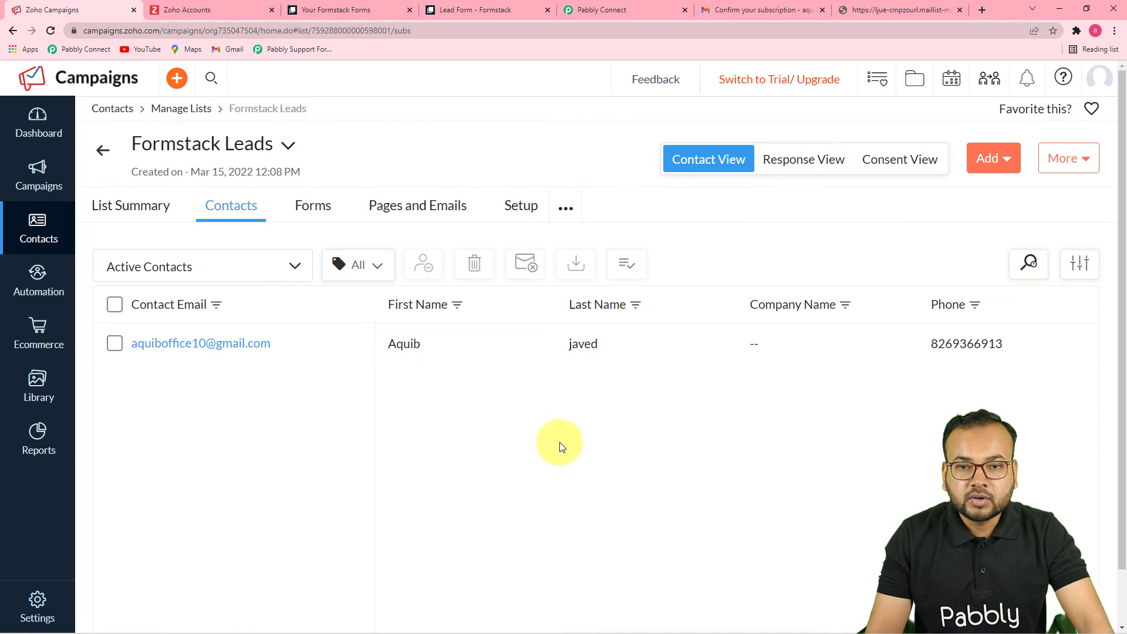
left_click(595, 10)
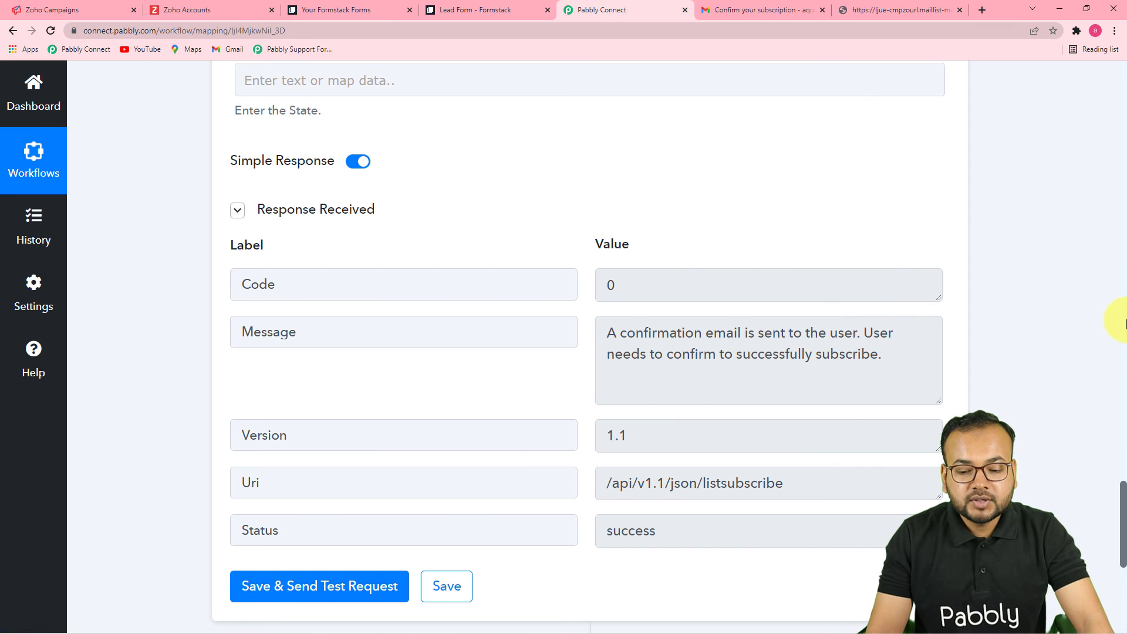
scroll(1107, 352, "up", 2)
scroll(1086, 403, "up", 15)
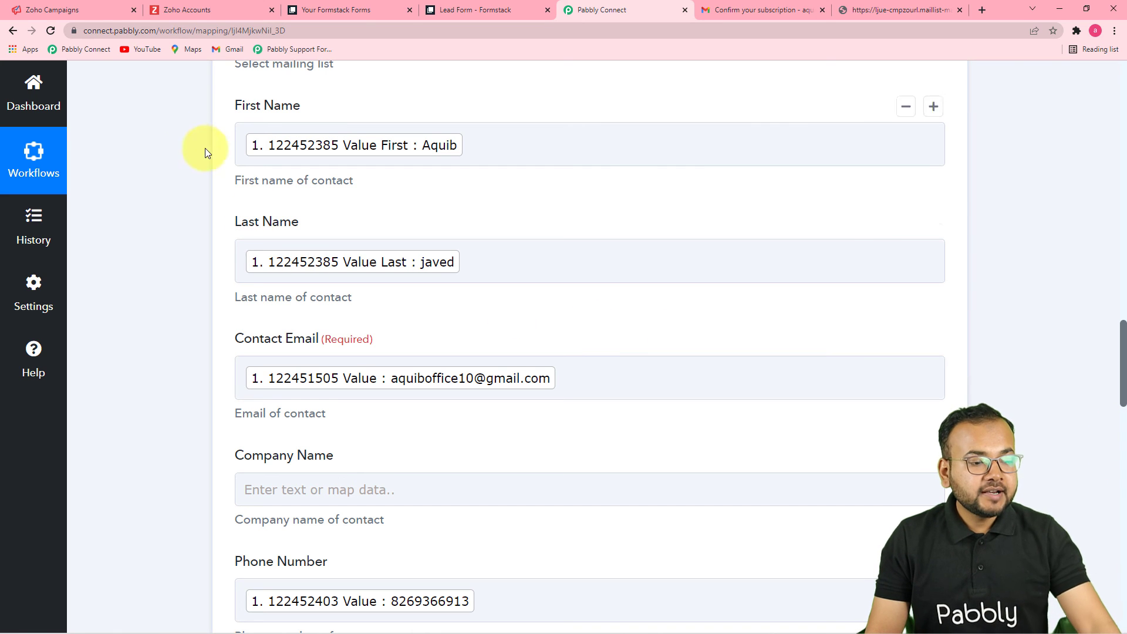
left_click(74, 11)
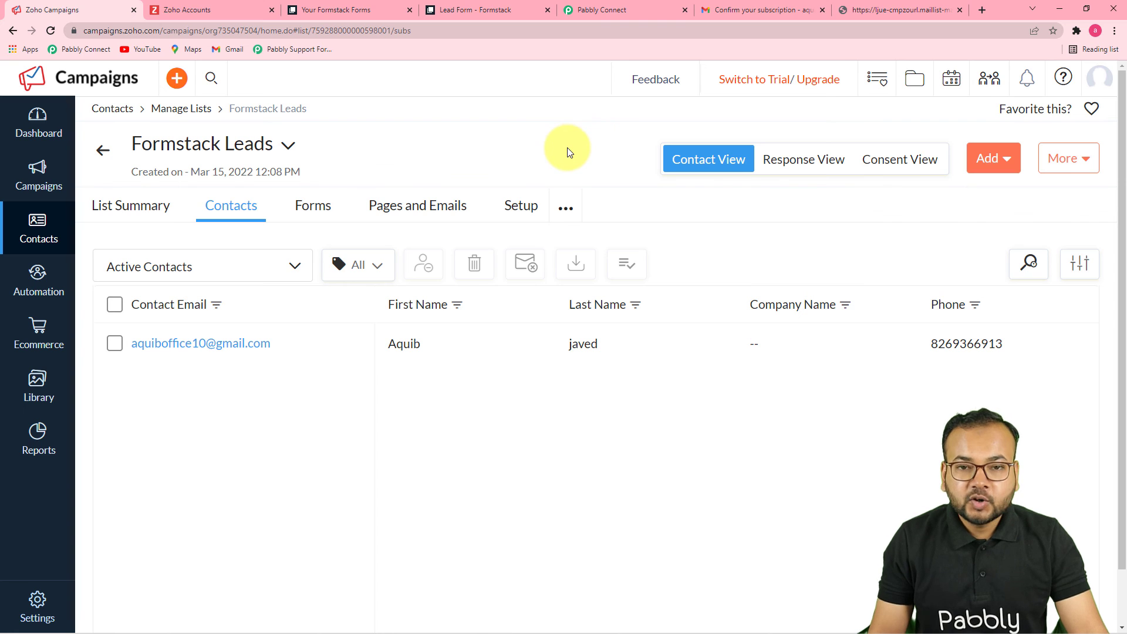
left_click(593, 10)
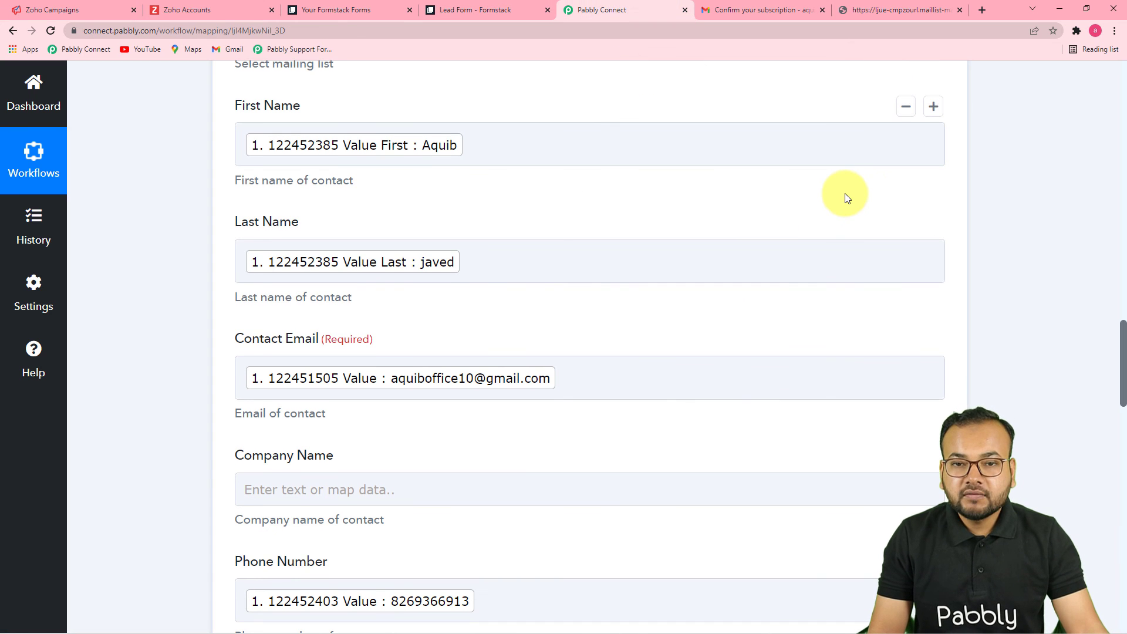
scroll(1093, 338, "up", 15)
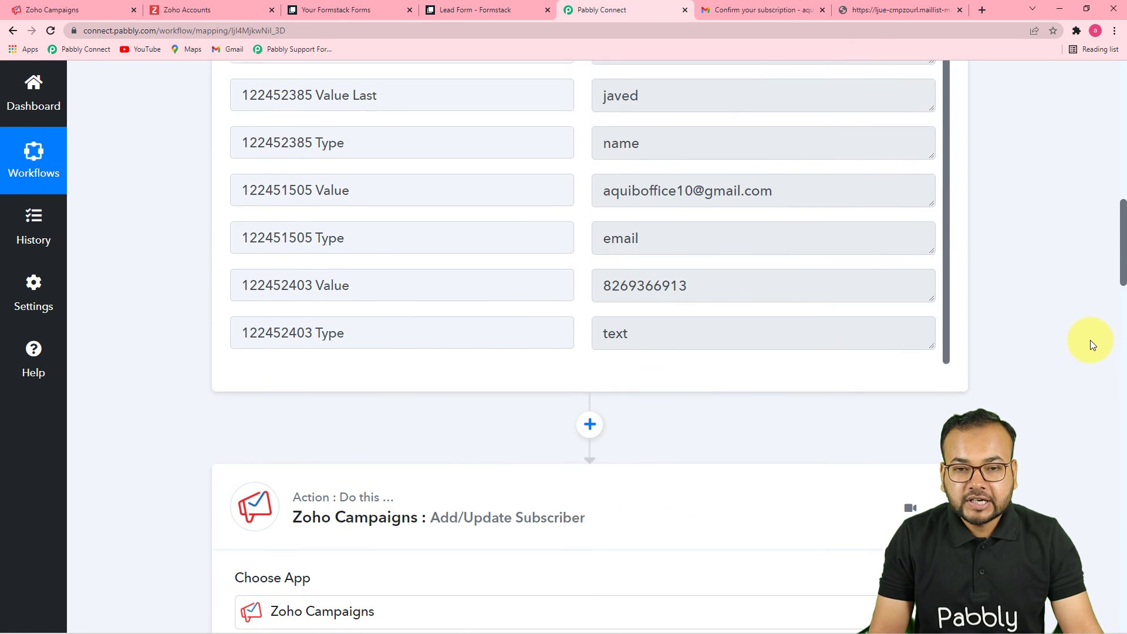
scroll(1089, 339, "up", 1)
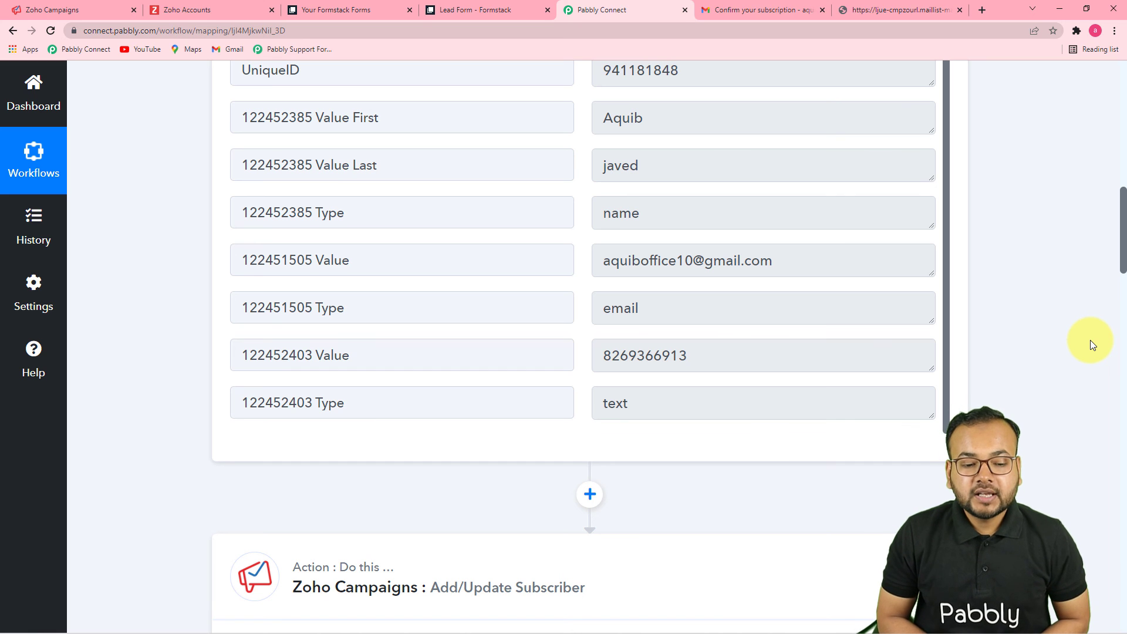